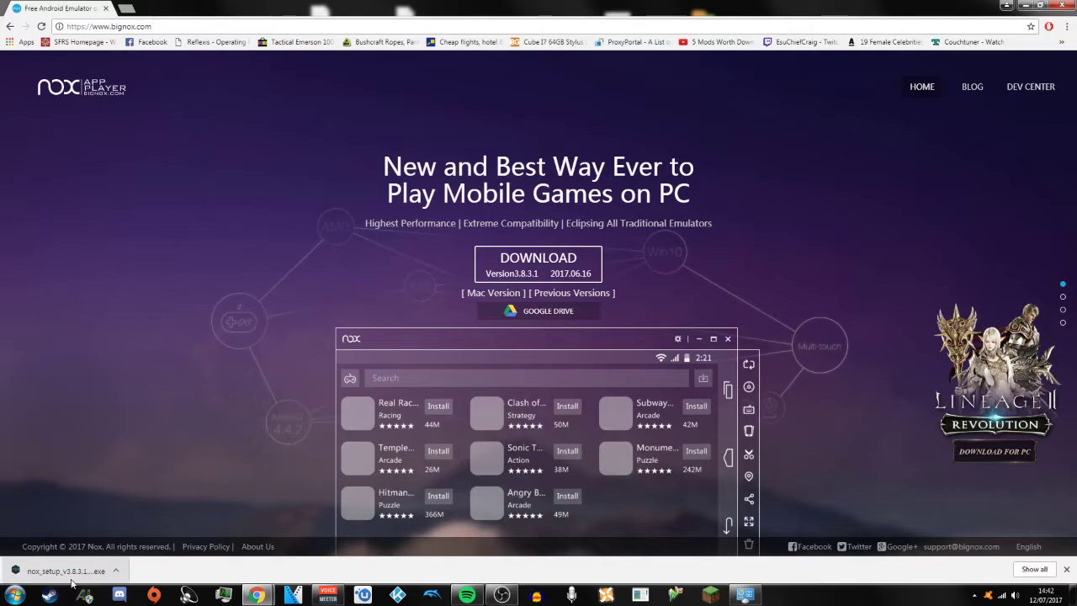
- Run the downloaded nox_setup installer, install Nox App Player, and start the emulator
left_click(76, 571)
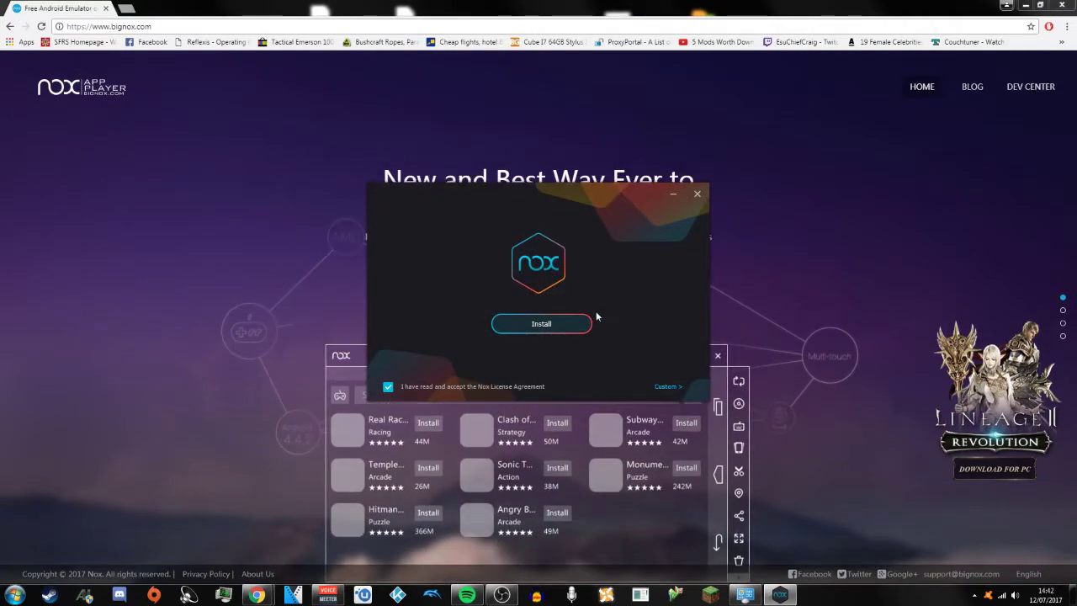
left_click(551, 327)
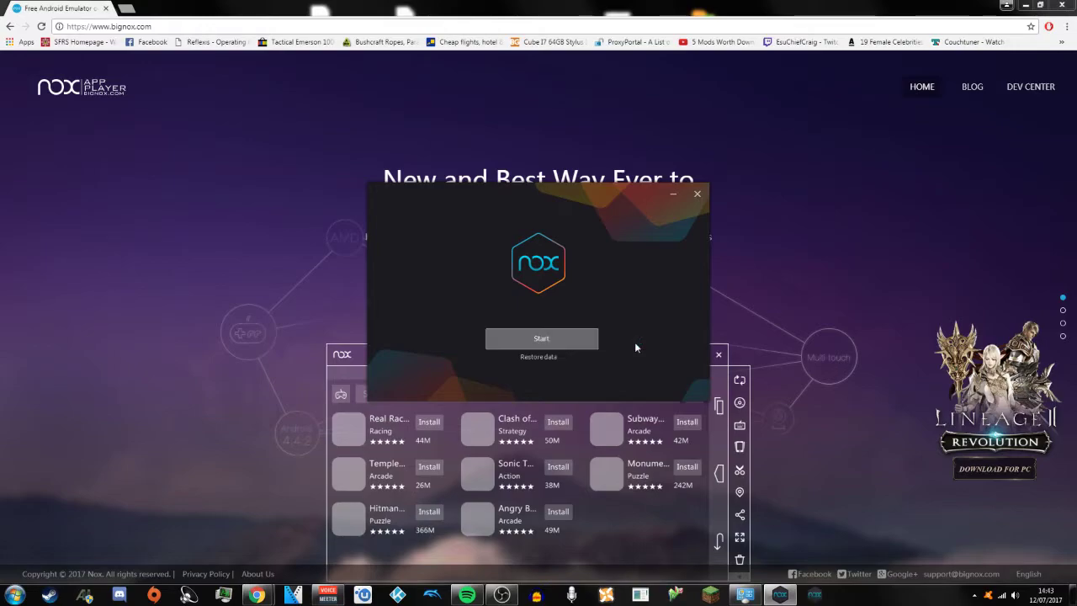
left_click(547, 340)
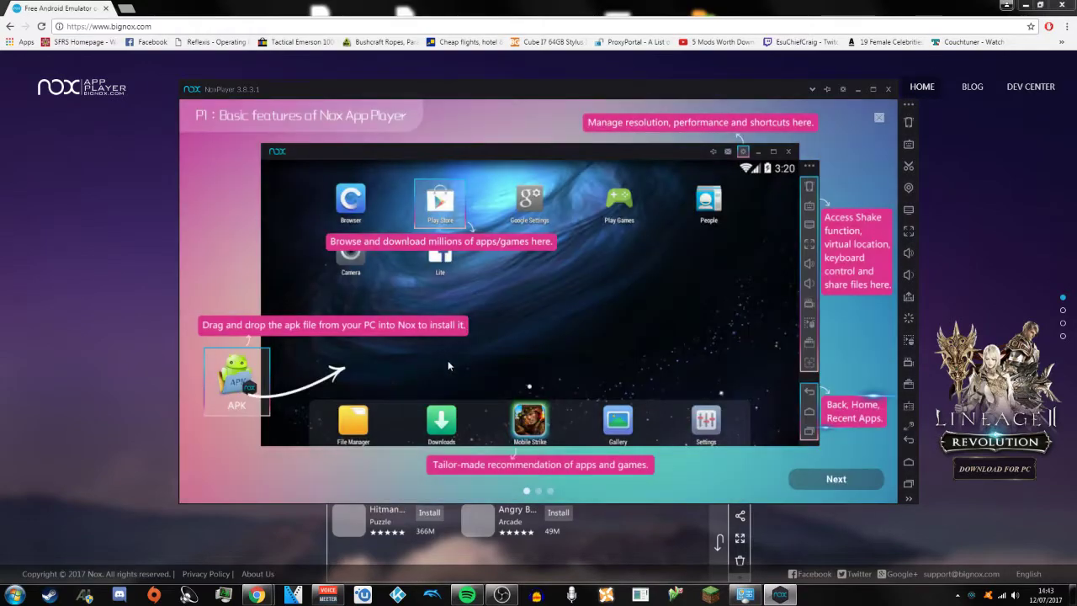
- Go through the introductory feature pages of Nox App Player and dismiss them
left_click(833, 479)
left_click(833, 479)
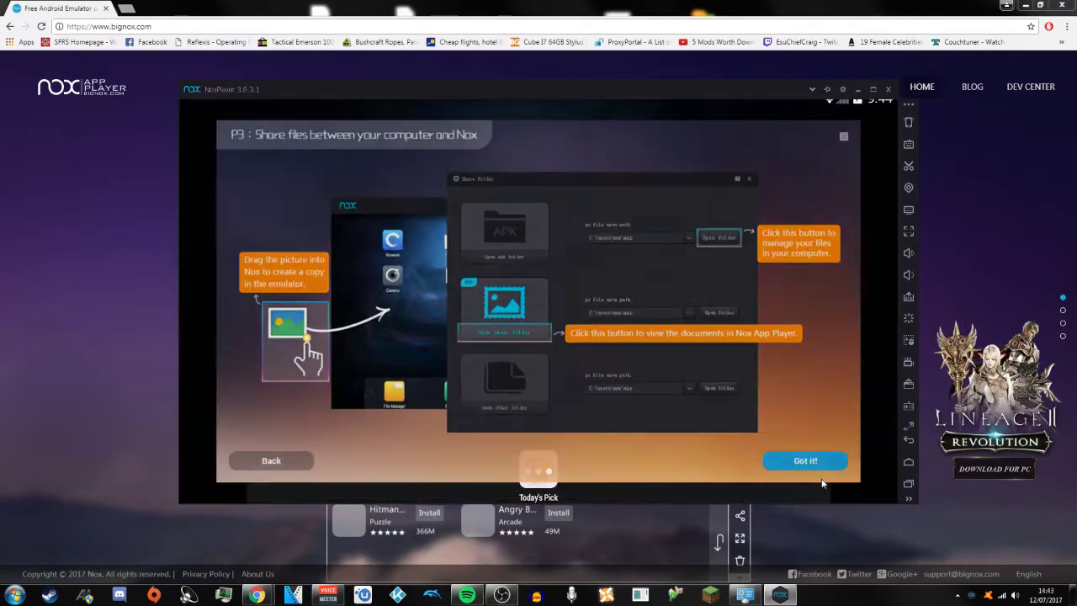
left_click(807, 463)
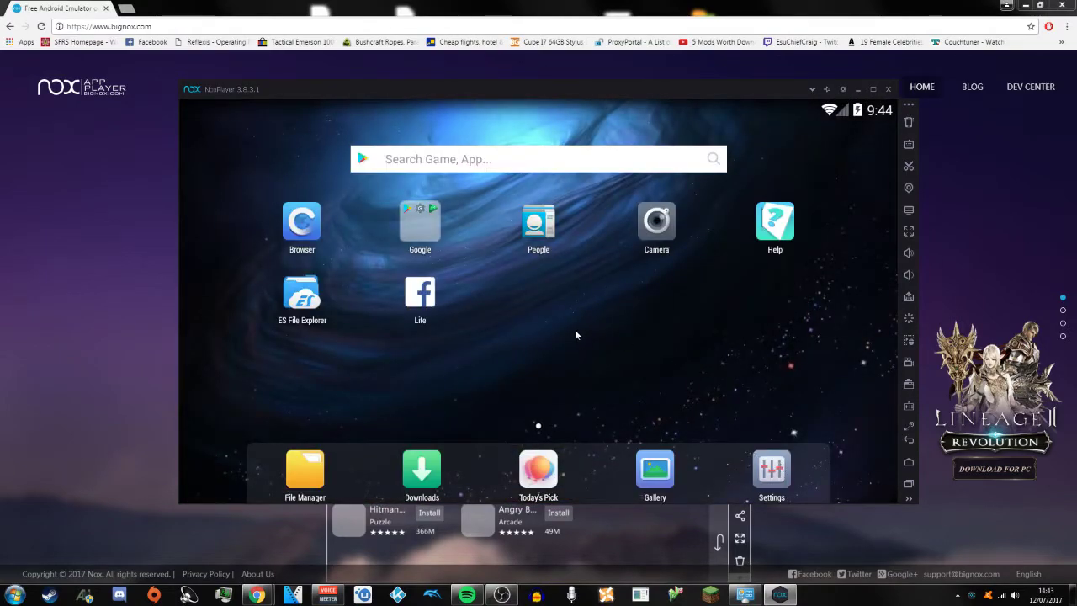
- Enable the soft keyboard in the emulator's general system settings
left_click(843, 89)
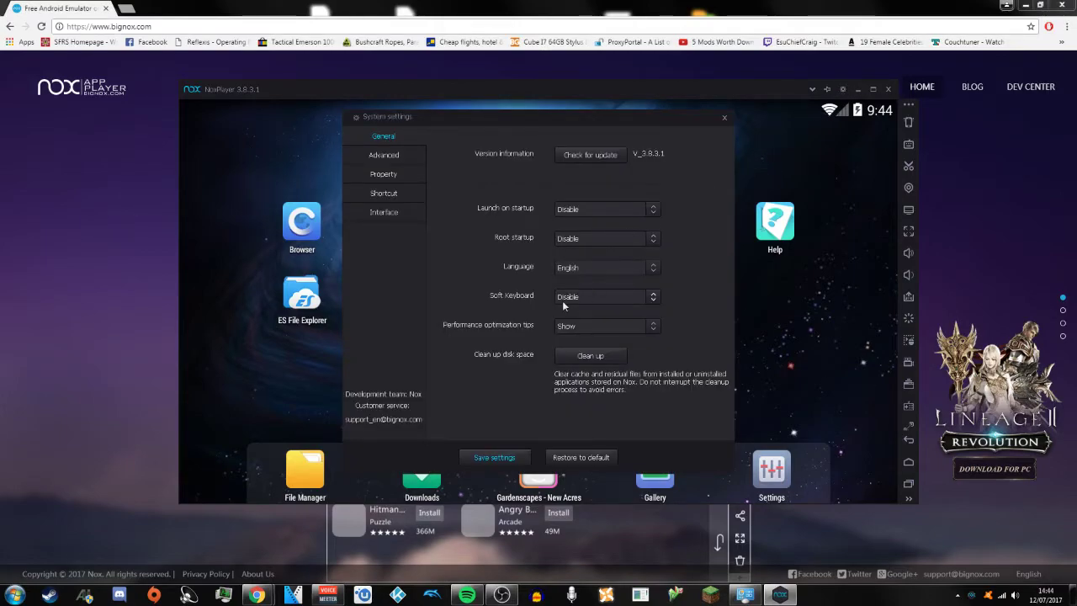
left_click(654, 297)
left_click(600, 334)
- Set the emulator's performance to High with the 1920x1080 tablet resolution, save the settings, and restart Nox
left_click(383, 156)
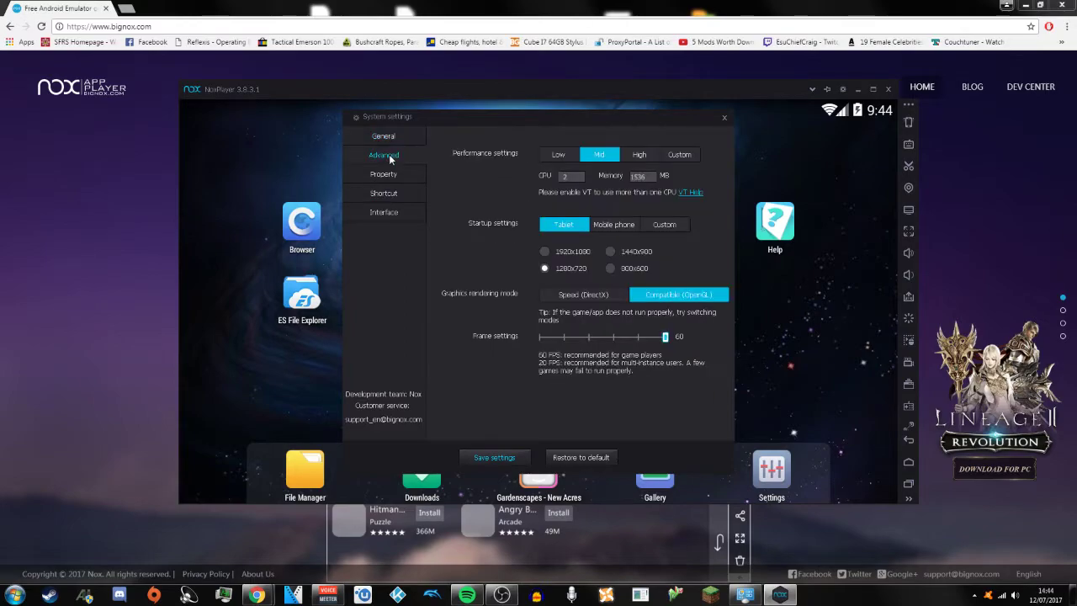
left_click(651, 158)
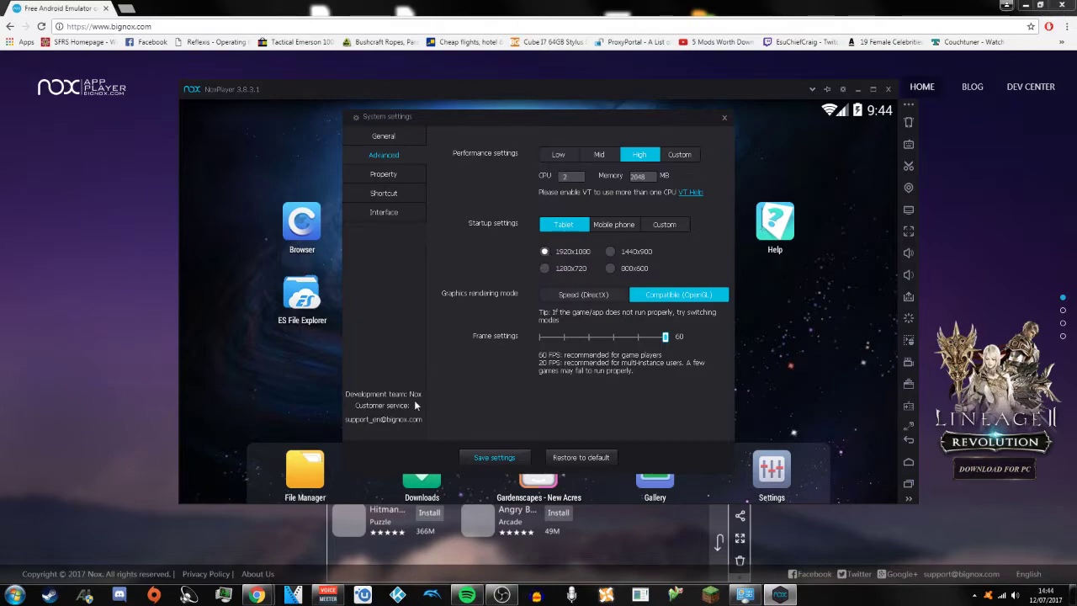
left_click(488, 455)
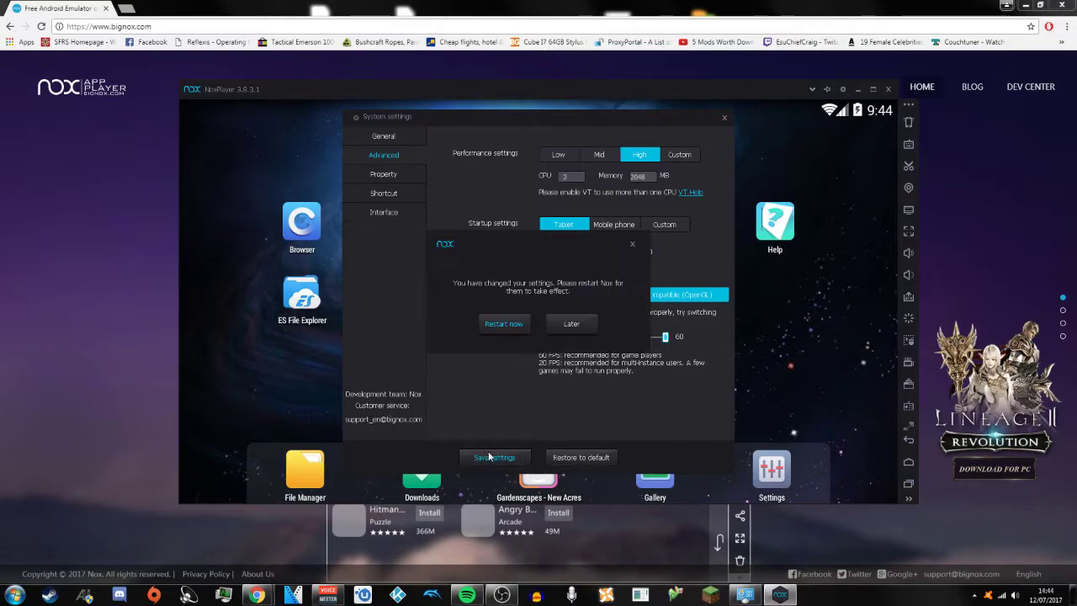
left_click(508, 324)
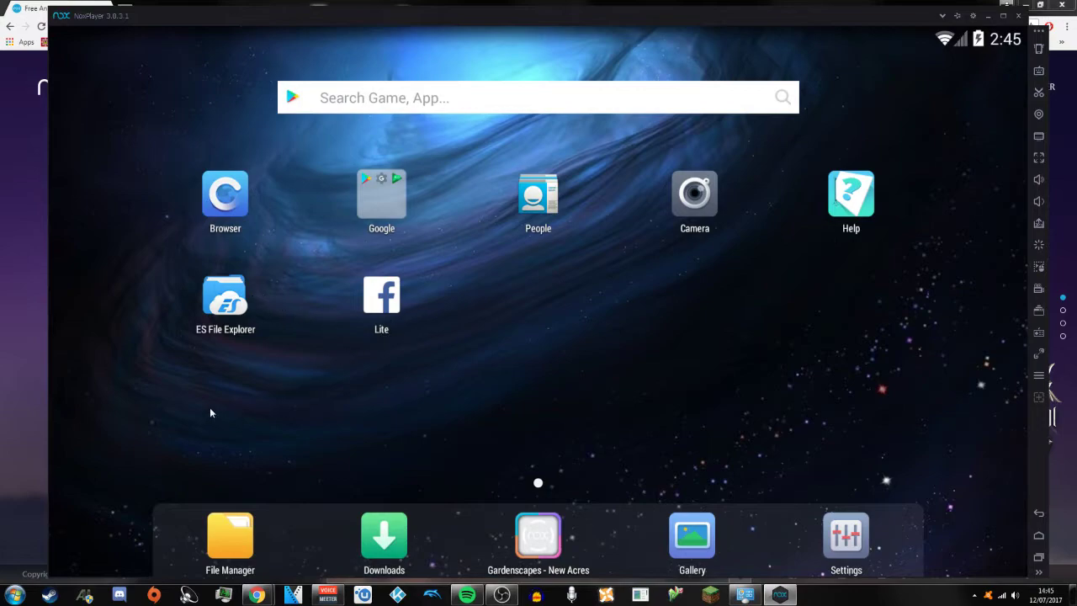
- Open the emulator's Browser and search the web for "showbox"
left_click(225, 213)
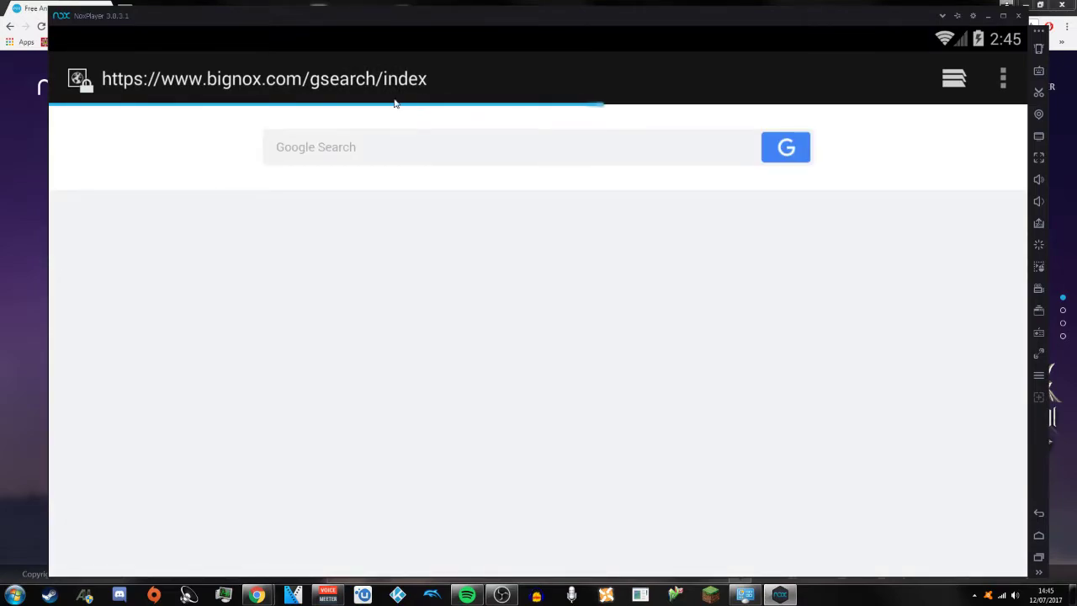
left_click(394, 99)
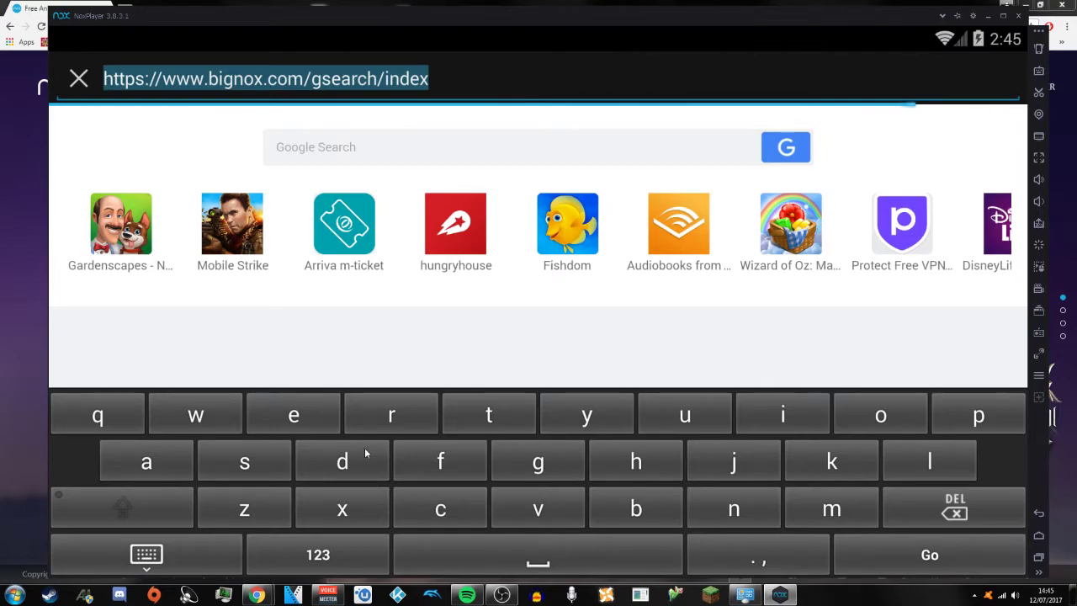
type("sh")
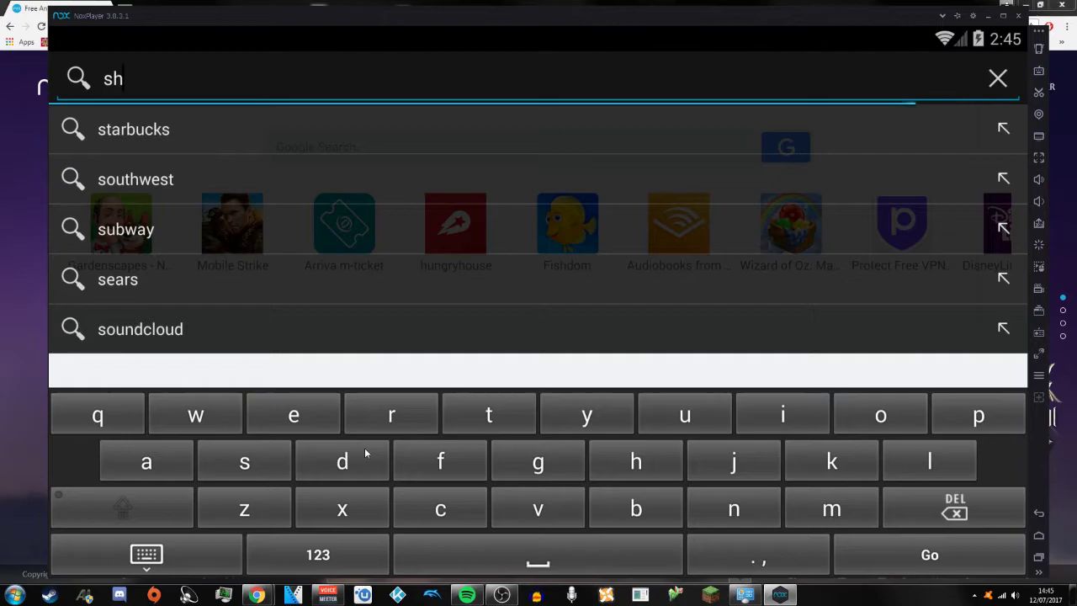
type("owbox")
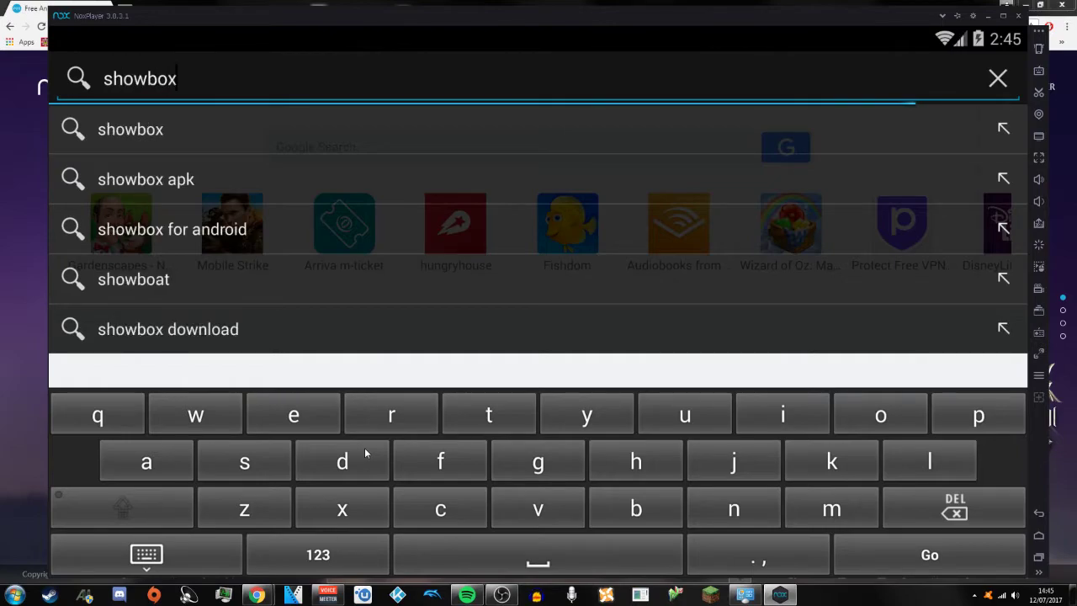
key("Return")
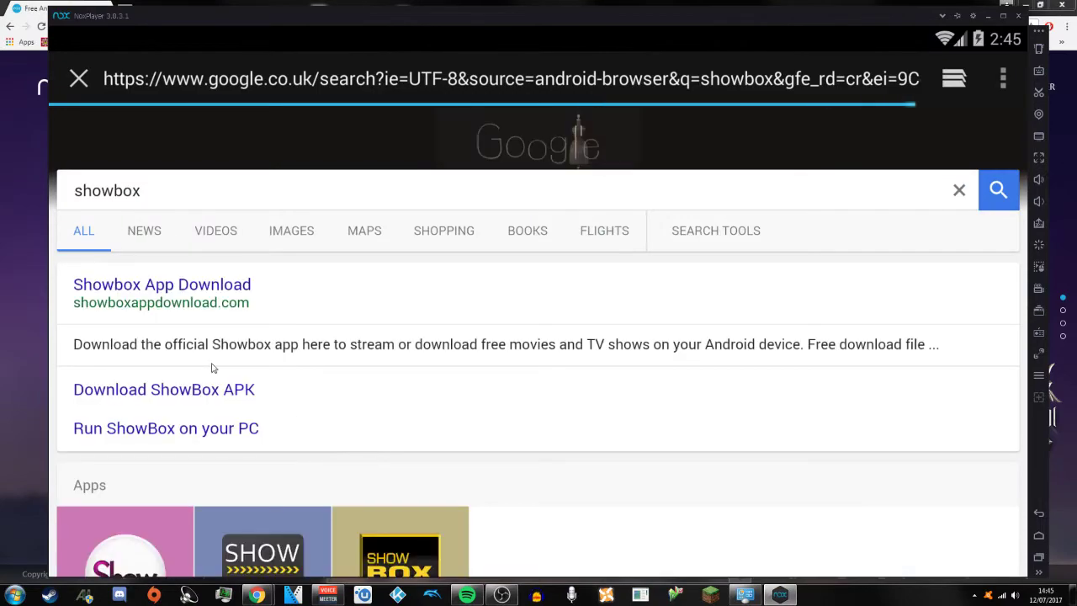
- Open the showboxappdownload.com result and follow its Show Box APK Download link
left_click(115, 291)
left_click(300, 559)
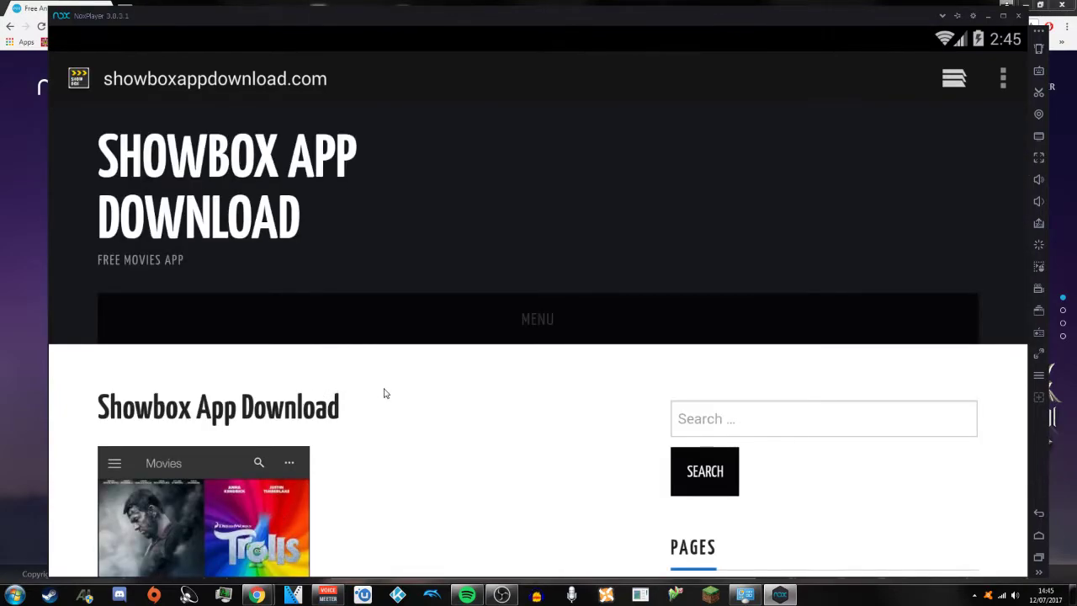
scroll(381, 392, "down", 3)
scroll(380, 389, "up", 3)
scroll(413, 378, "down", 10)
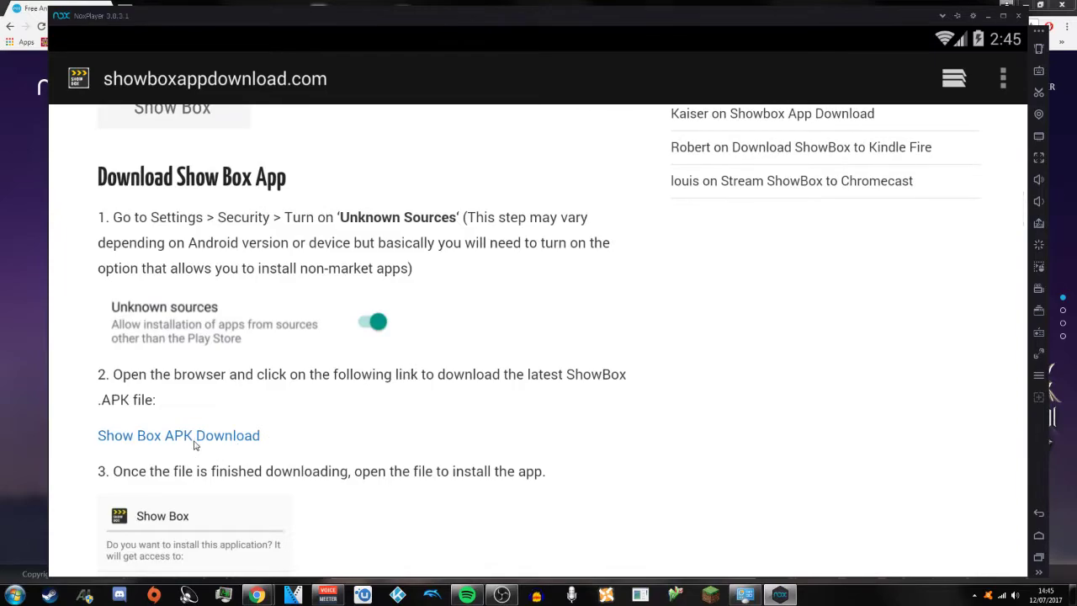
left_click(200, 435)
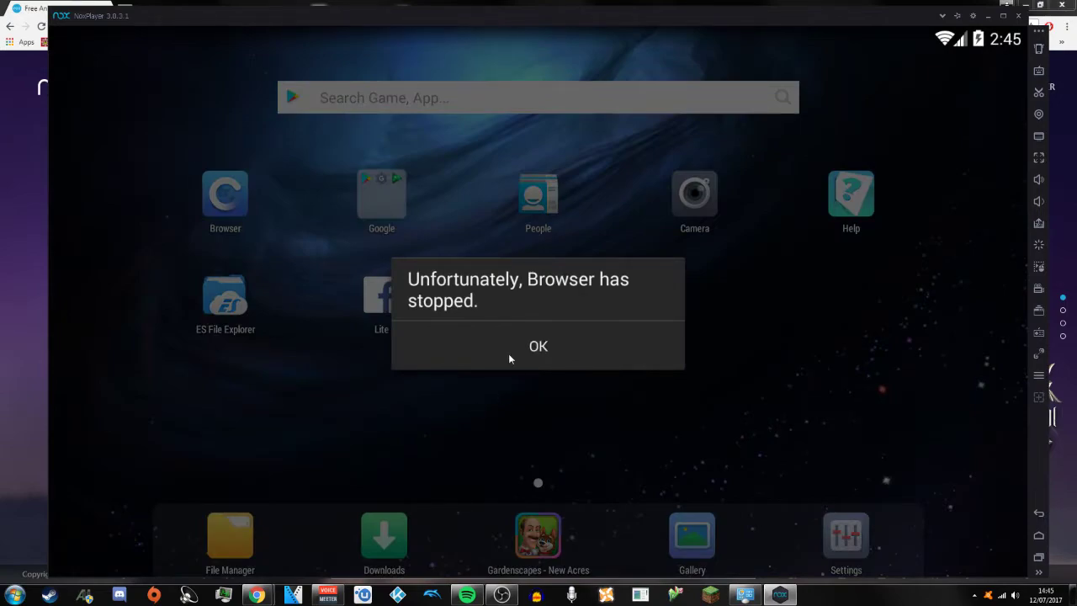
- Dismiss the crash notice, reopen the Browser, and download the latest ShowBox APK from rawapk.com, using Browser just once
left_click(509, 354)
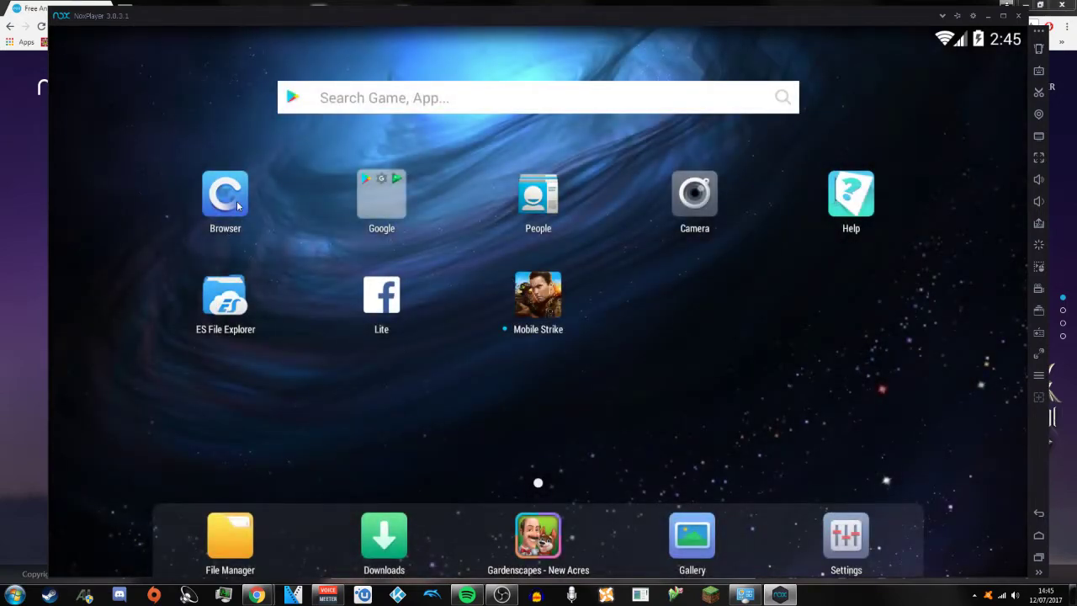
left_click(238, 205)
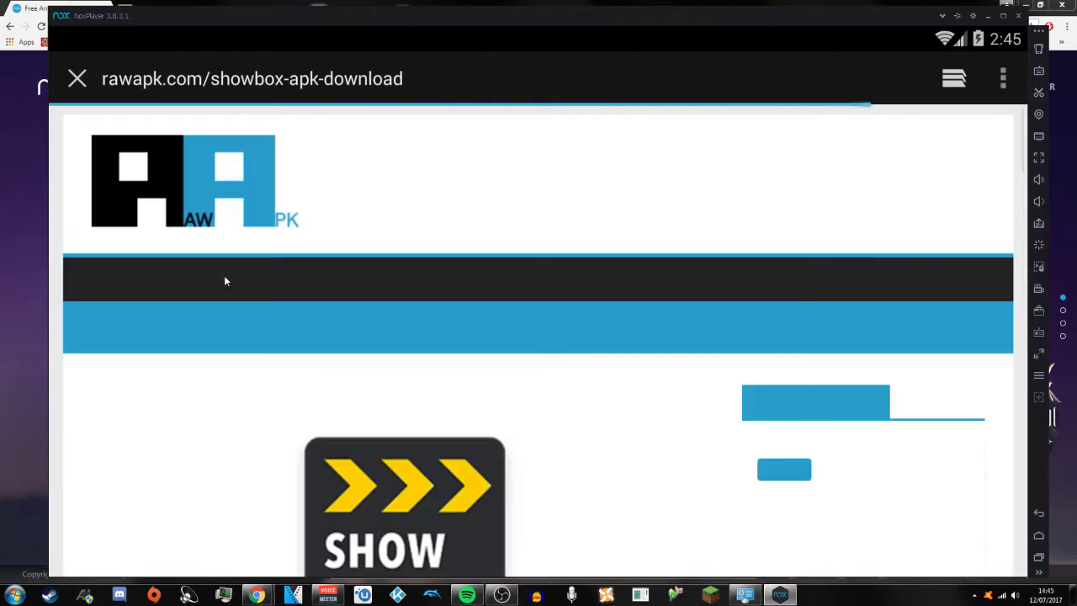
scroll(233, 332, "down", 10)
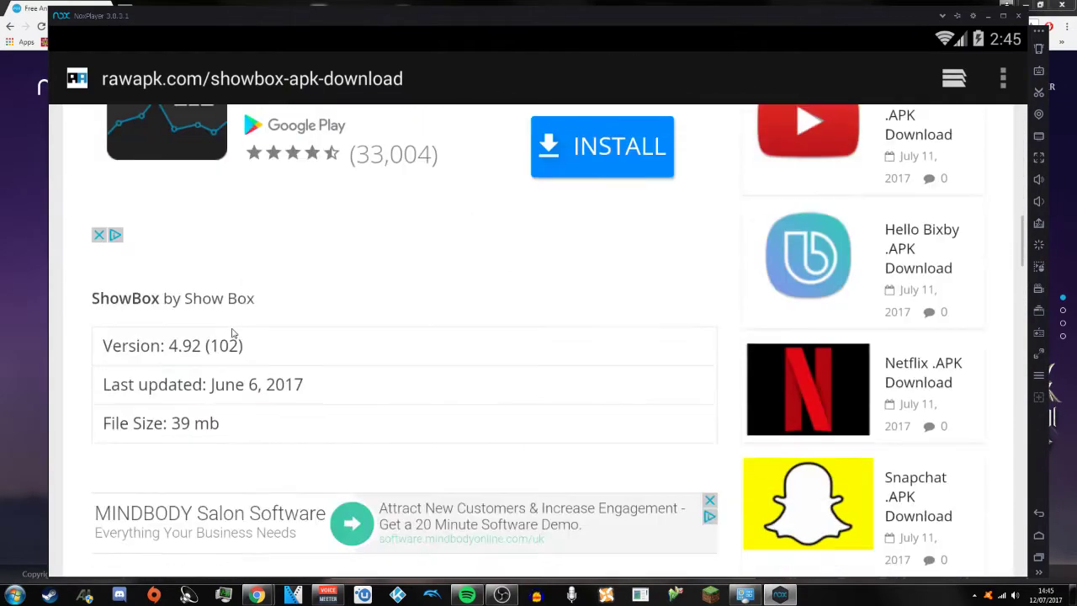
scroll(233, 333, "down", 5)
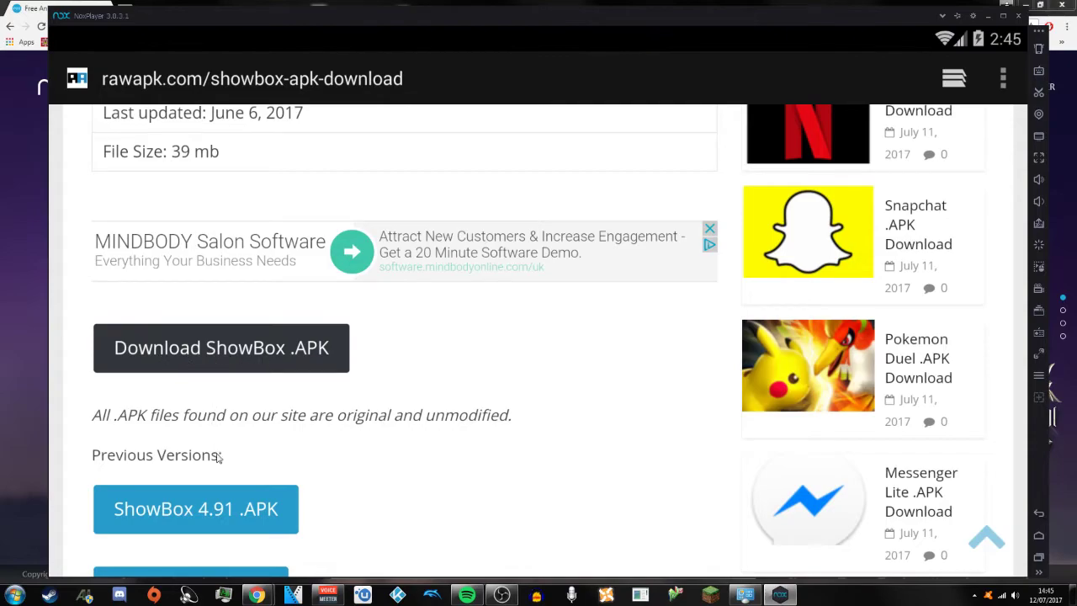
scroll(217, 455, "down", 5)
scroll(177, 345, "up", 3)
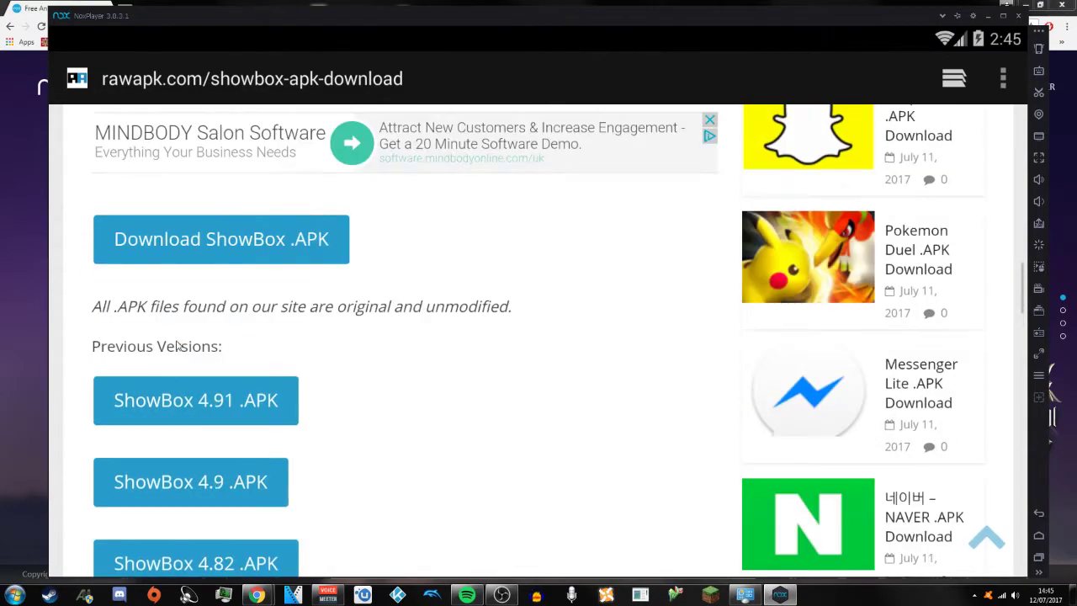
left_click(243, 241)
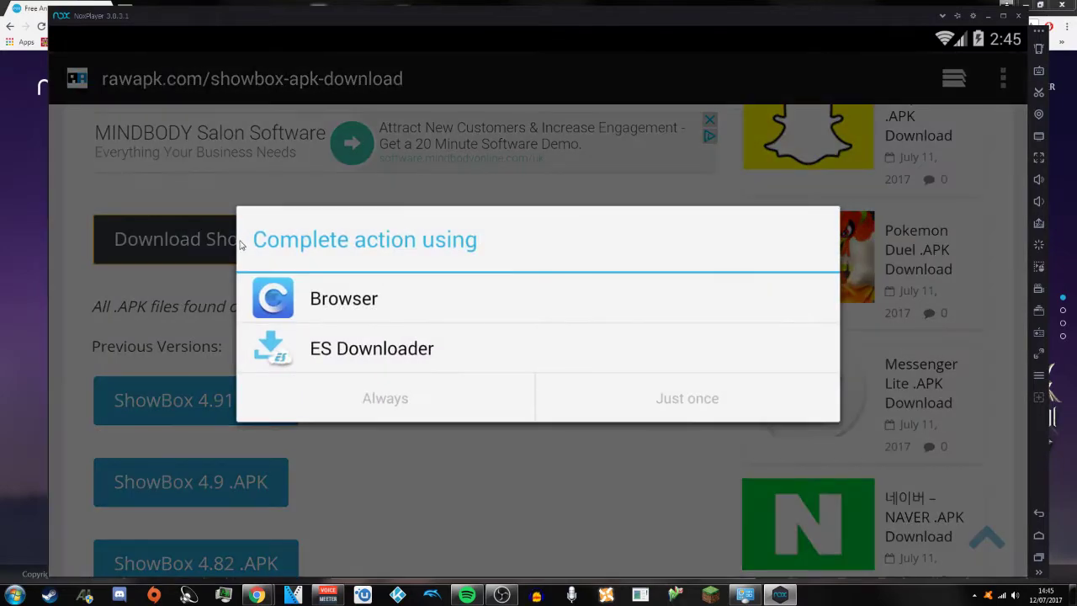
left_click(331, 305)
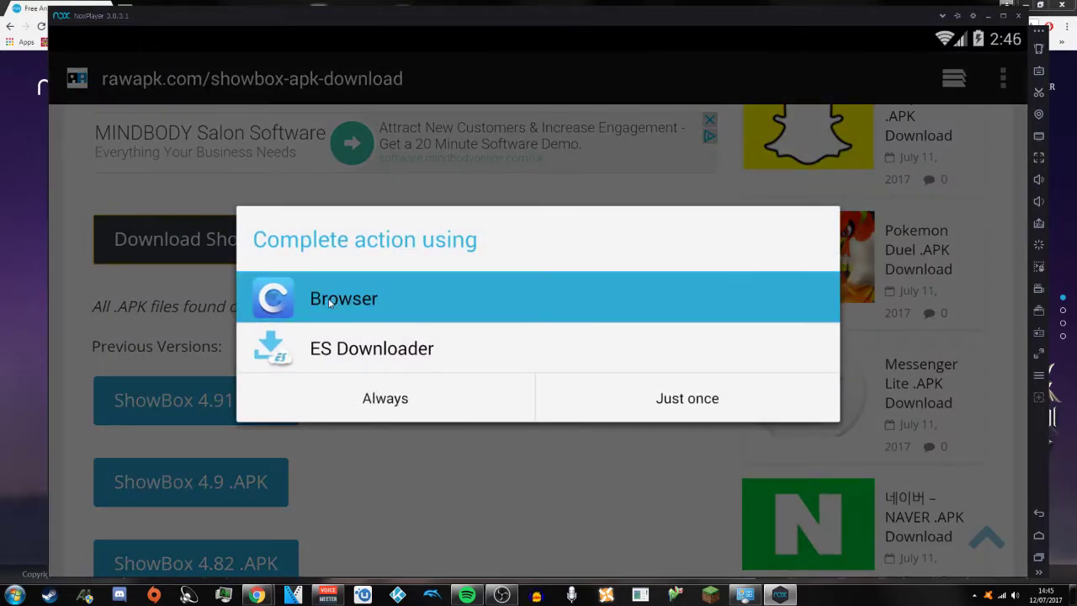
left_click(702, 403)
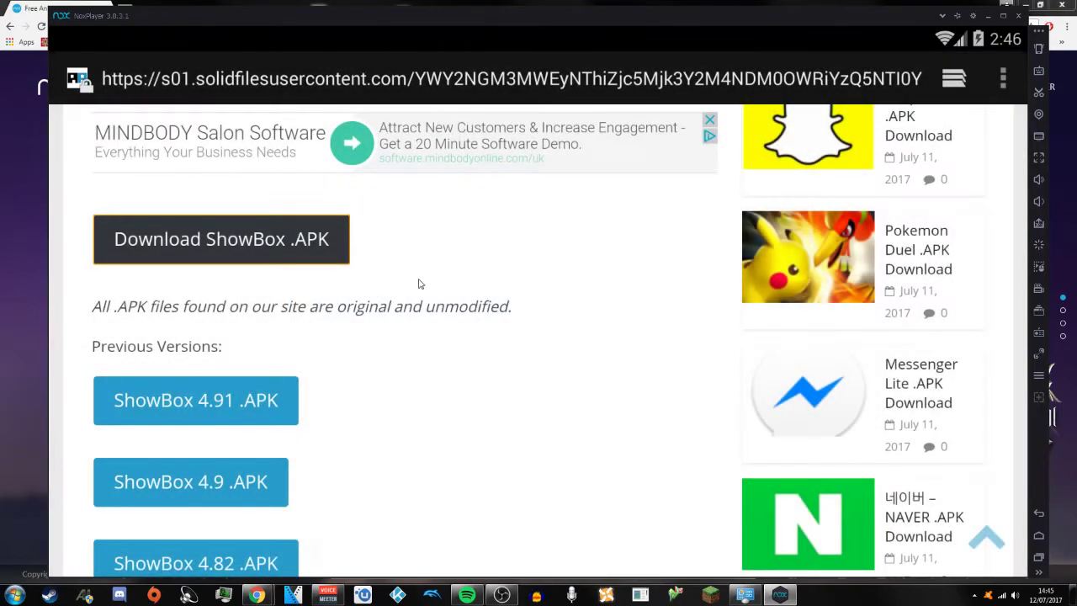
- Check the APK download in the Android notifications and return to the home screen
left_click_drag(78, 38, 223, 109)
key("ctrl+Tab")
left_click_drag(897, 359, 894, 107)
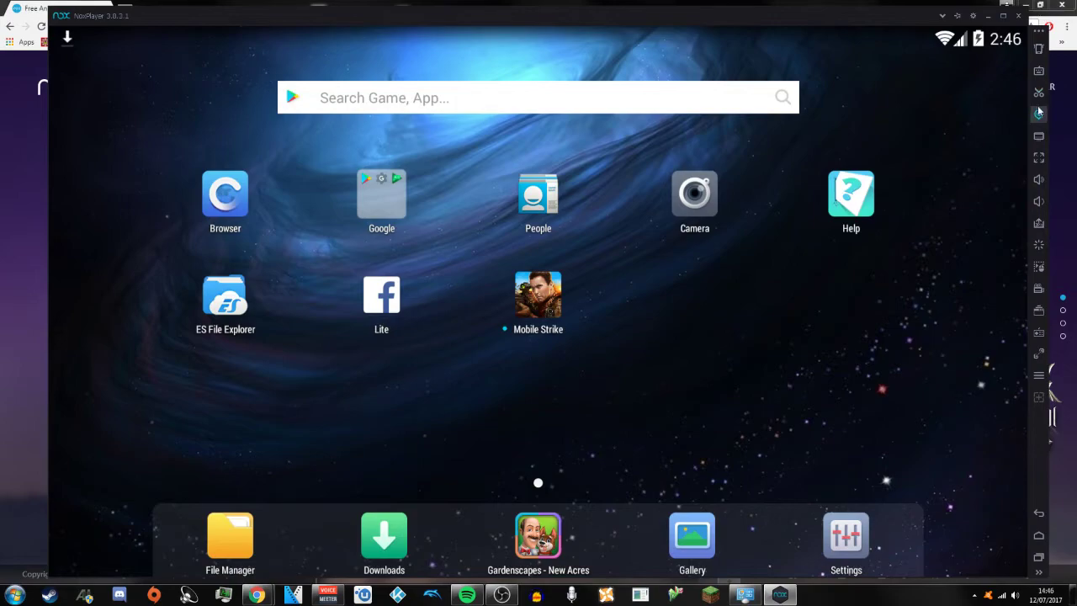
- Switch the emulator to full screen and return it to the windowed view
left_click(1039, 159)
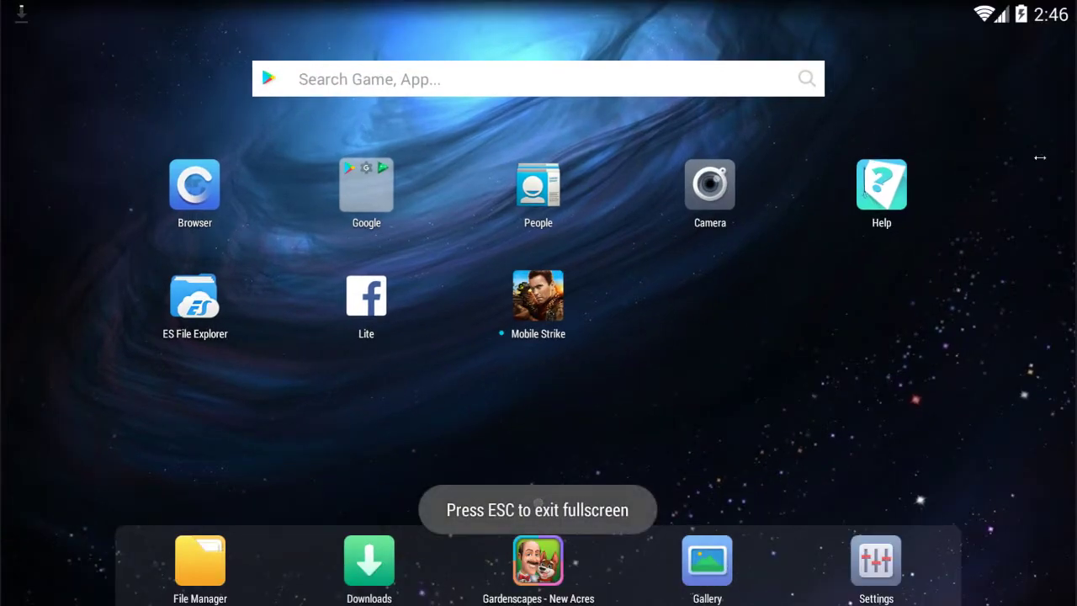
key("Escape")
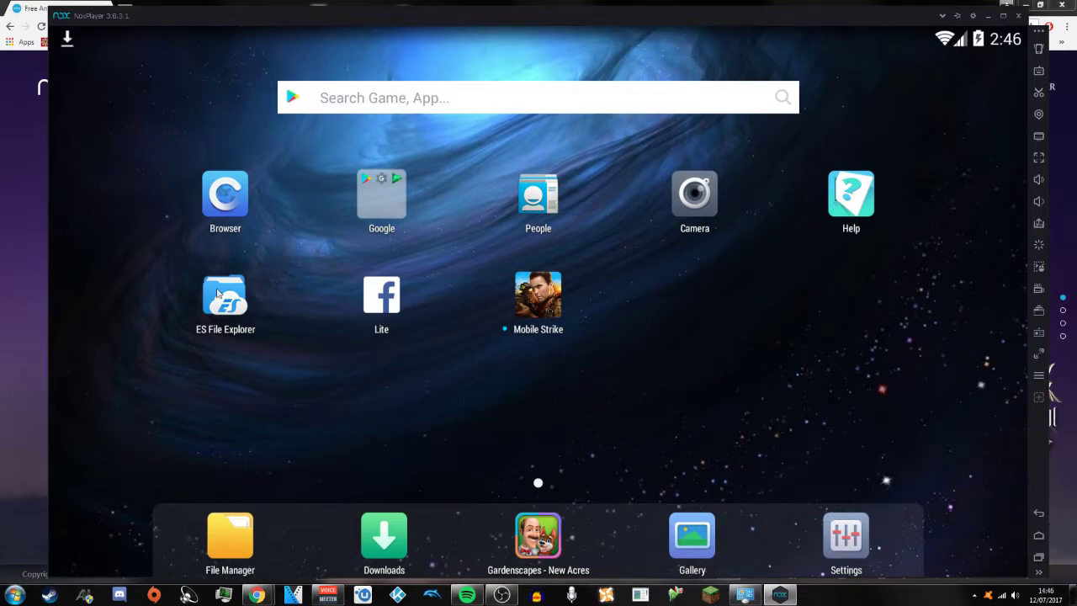
- Open ES File Explorer and back out of it to the home screen
left_click(225, 300)
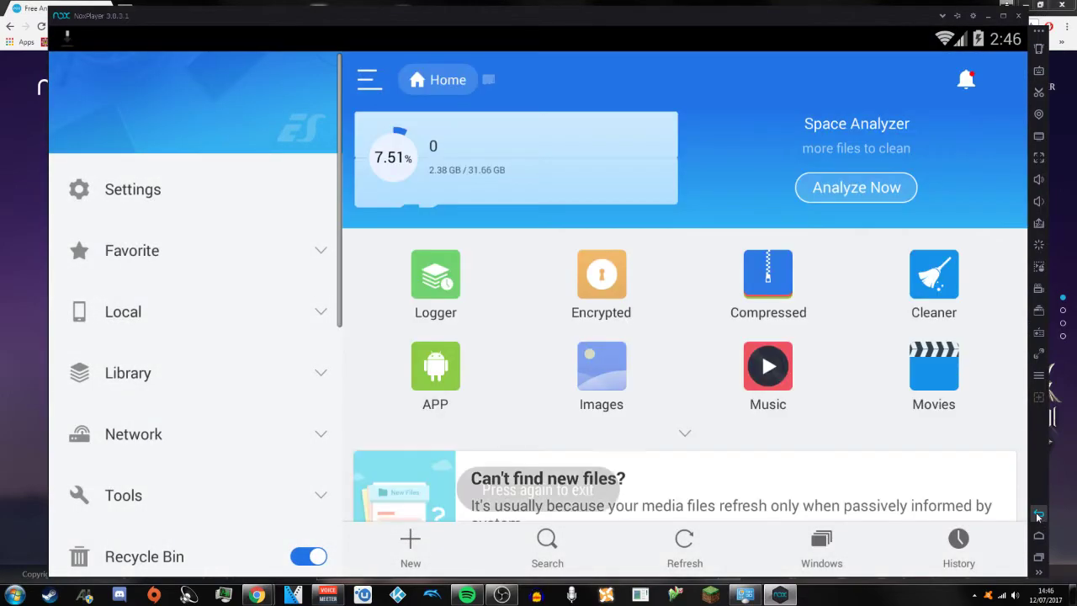
left_click(1038, 515)
left_click(1038, 515)
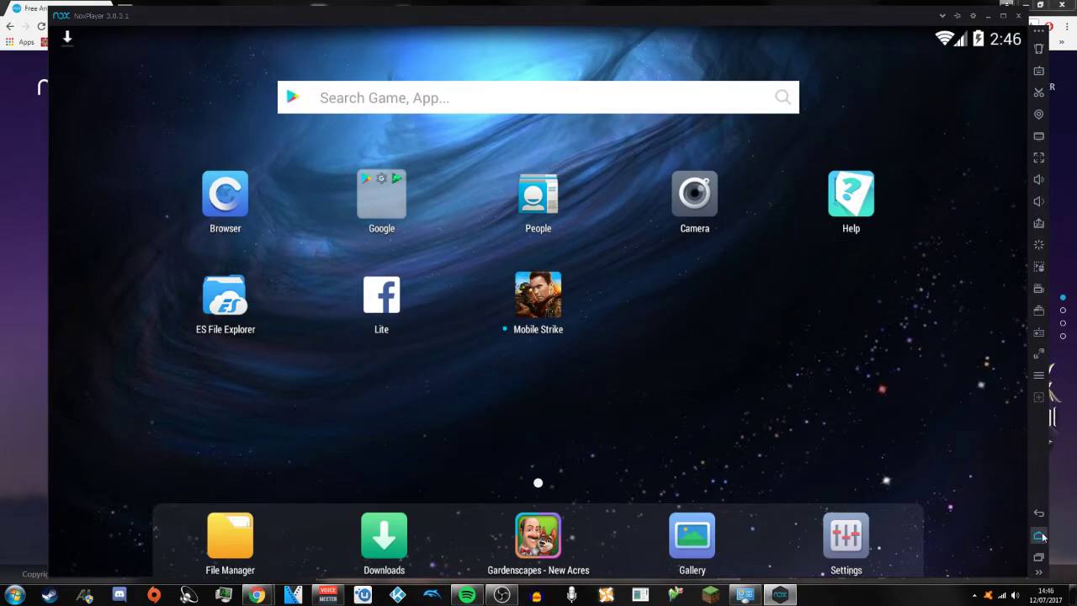
- Show the recent apps and remove ES File Explorer from the list
left_click(1039, 556)
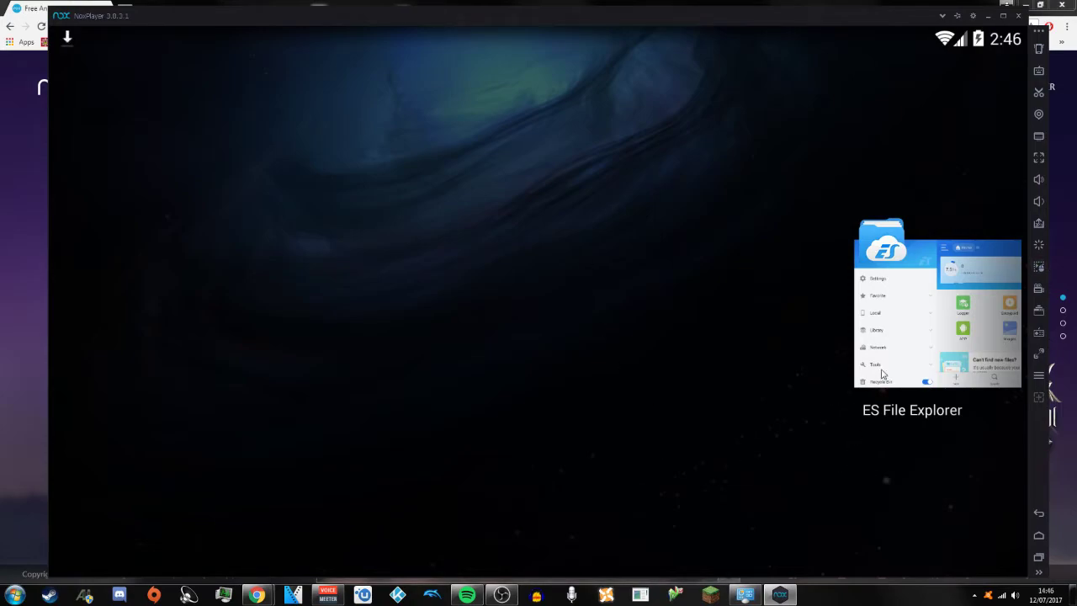
left_click(881, 373)
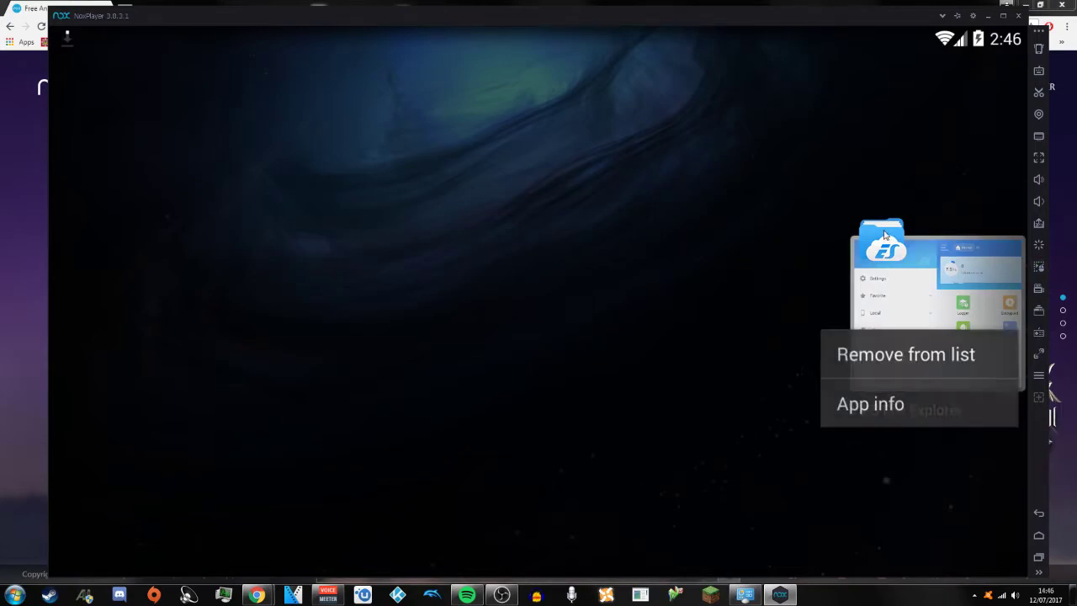
left_click(905, 365)
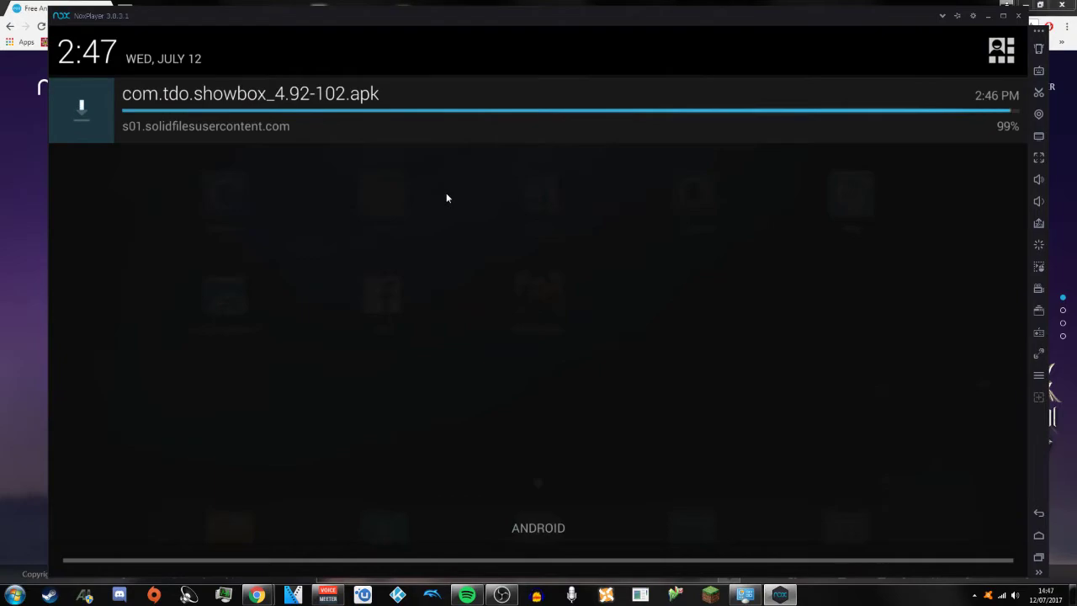
- Install Show Box from the downloaded com.tdo.showbox_4.92-102.apk and open it, dismissing the advertisement's app chooser
left_click(450, 120)
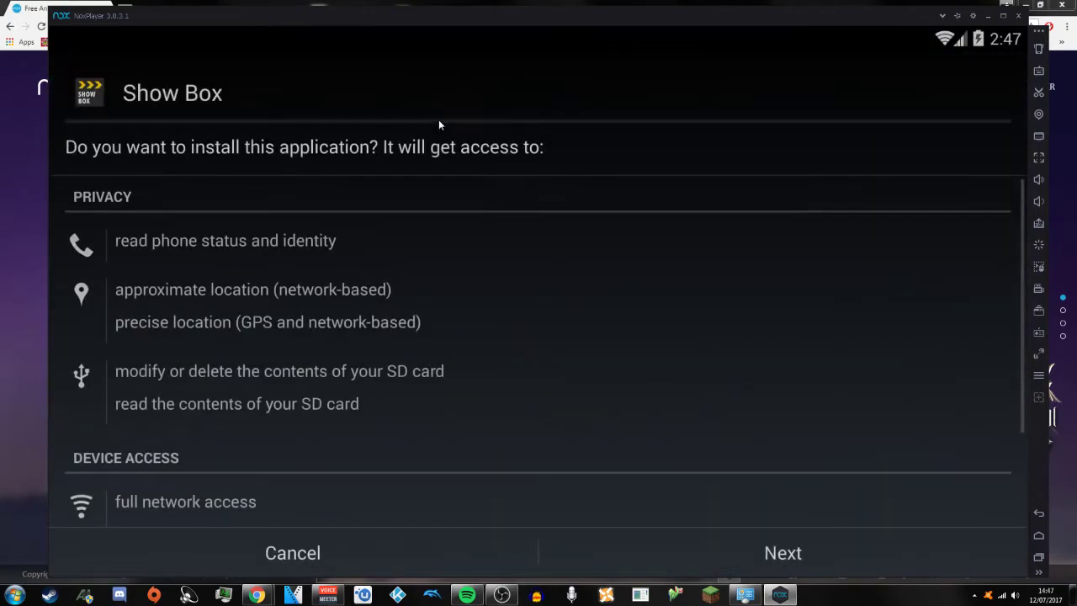
left_click(783, 551)
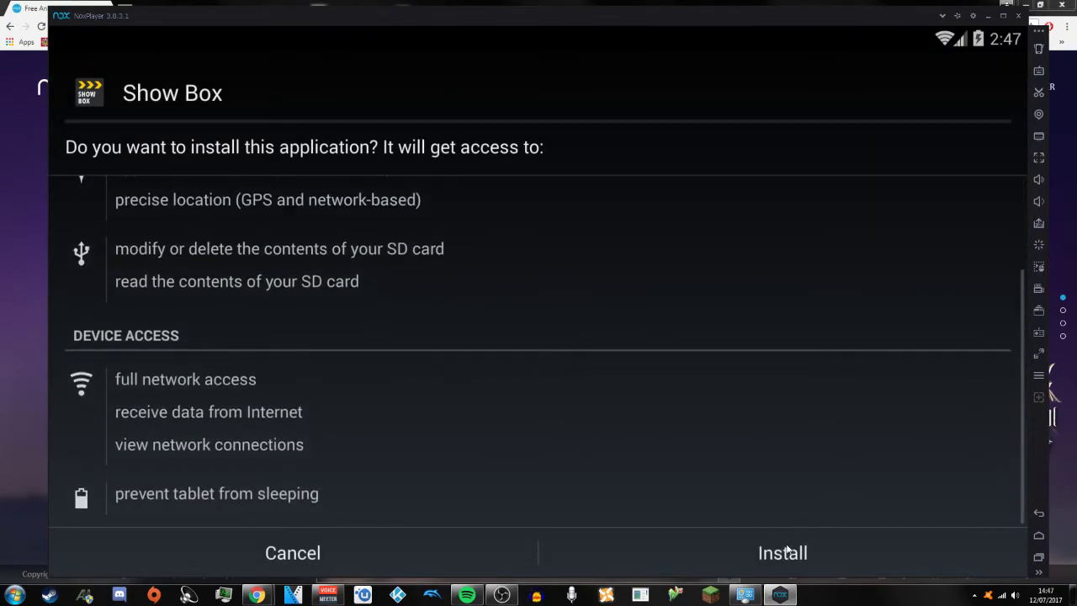
left_click(786, 550)
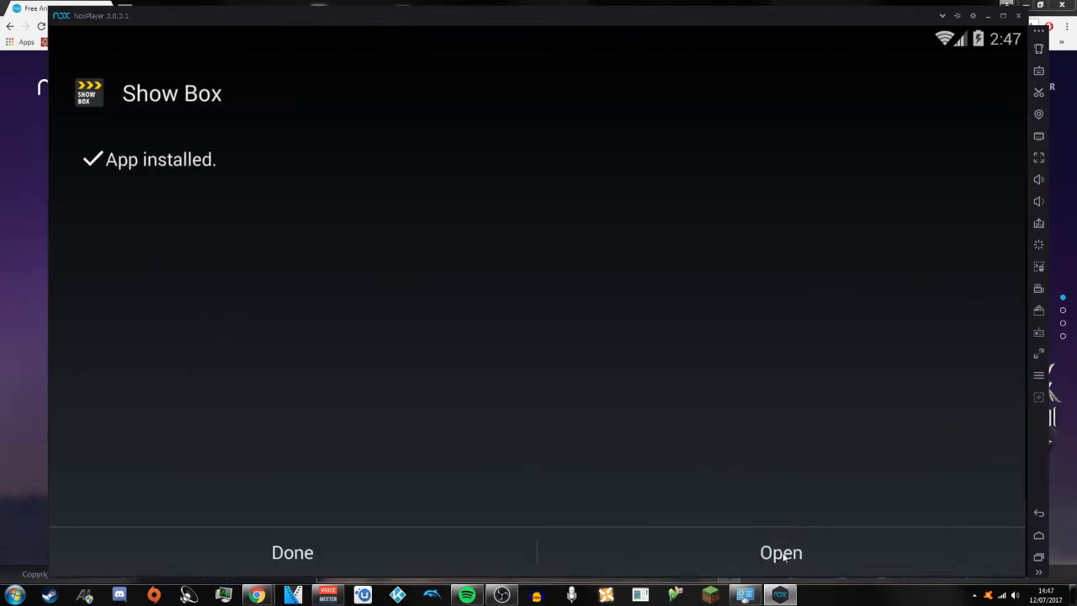
left_click(782, 552)
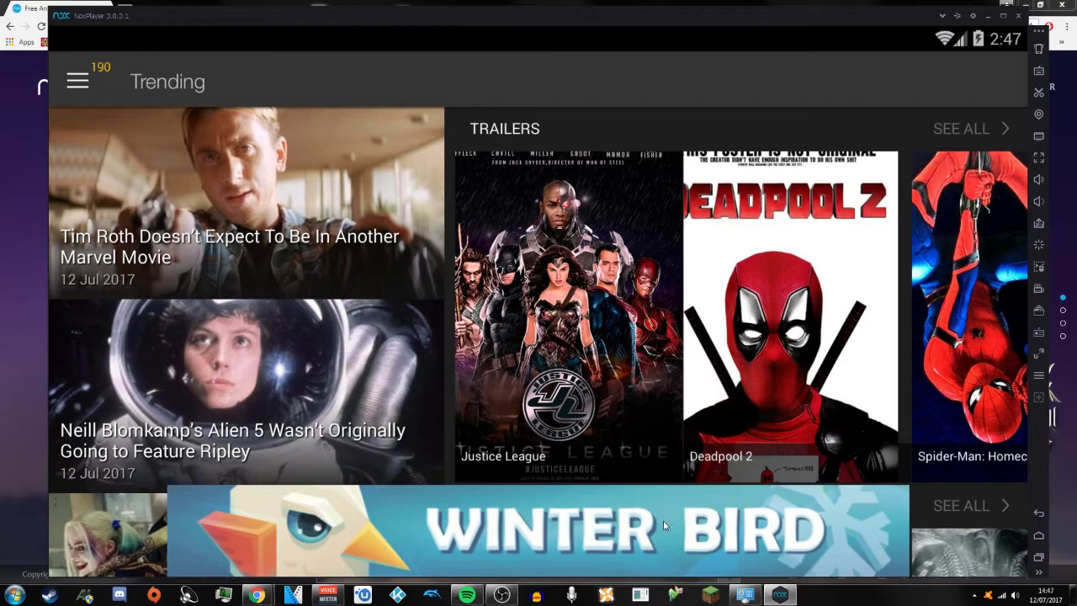
left_click(380, 527)
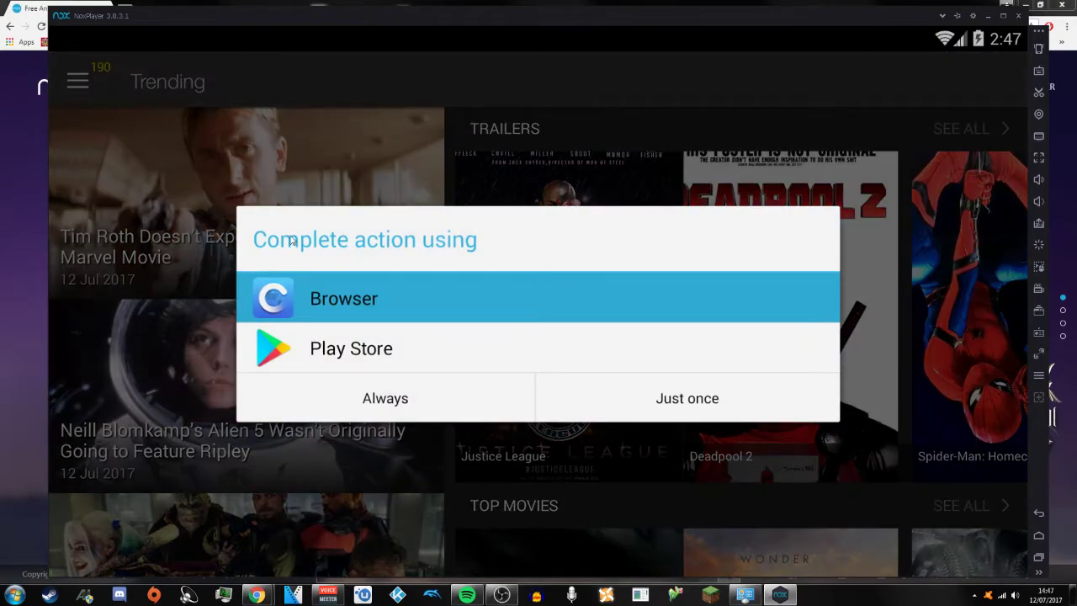
left_click(41, 404)
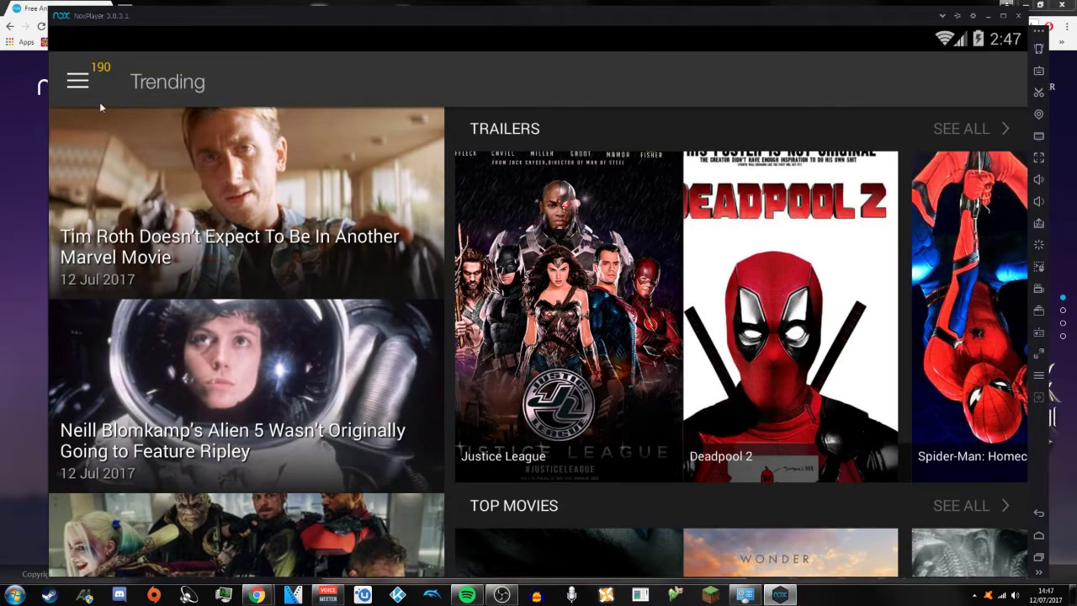
- Open the New Releases section of Show Box and view its movies
left_click(78, 81)
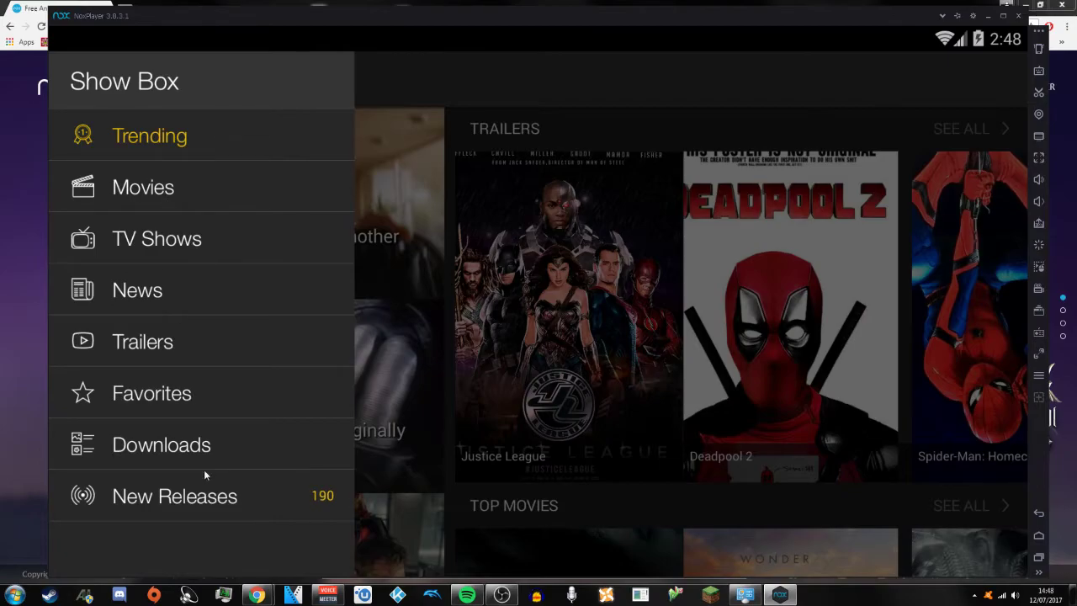
left_click(211, 495)
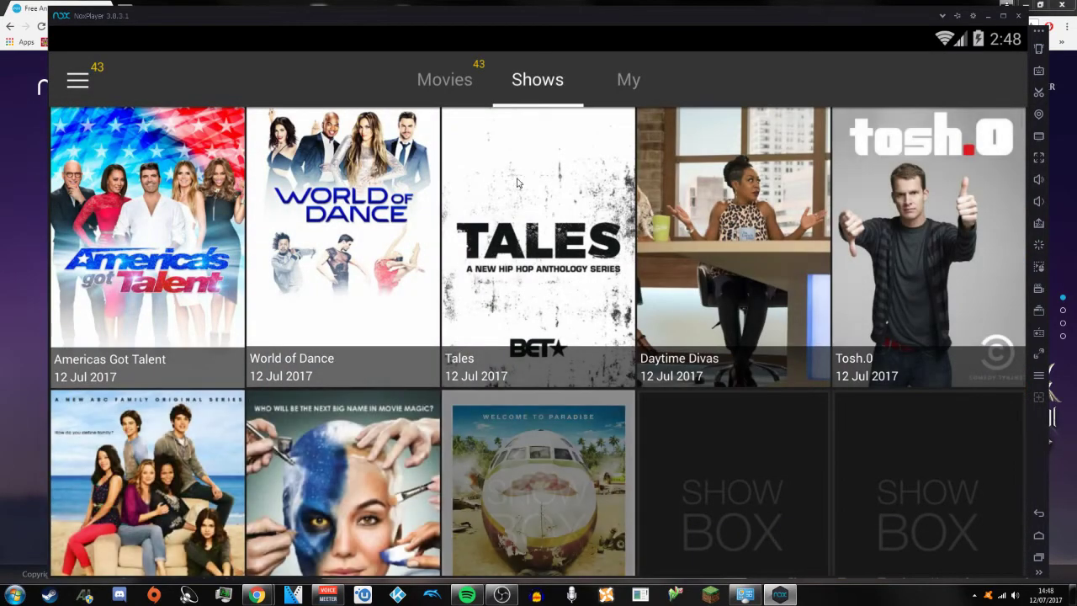
left_click(438, 84)
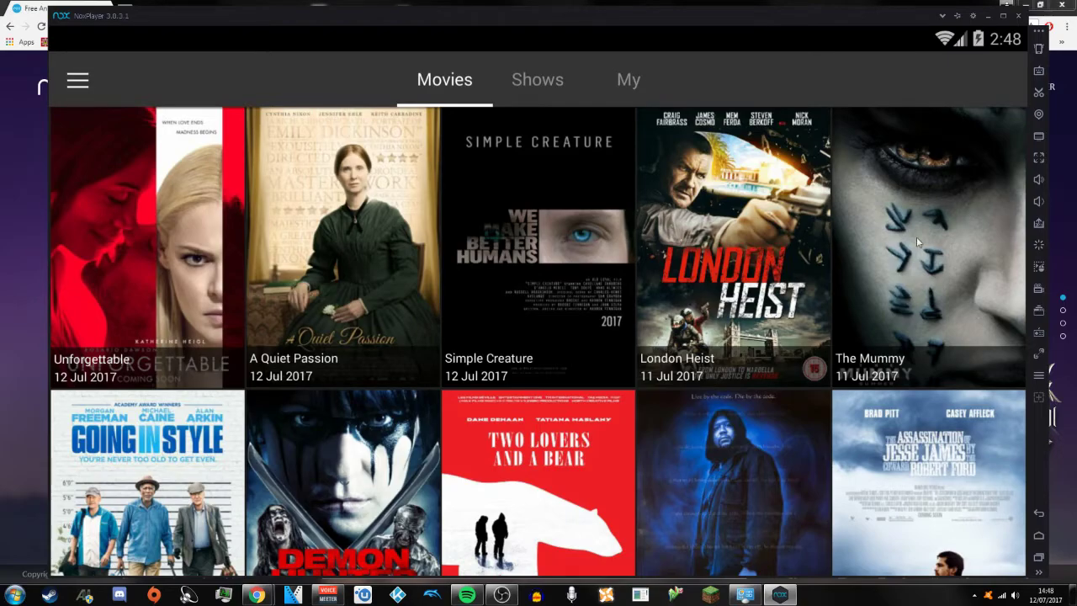
- Open the Movies section, look through the available titles and return to the start of the list
left_click(78, 82)
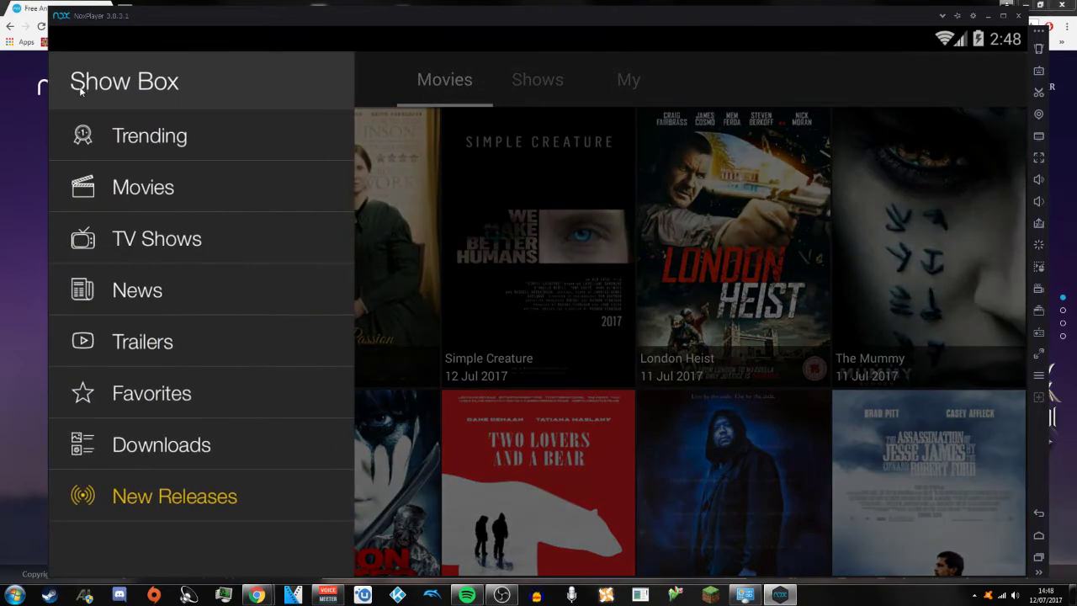
left_click(133, 194)
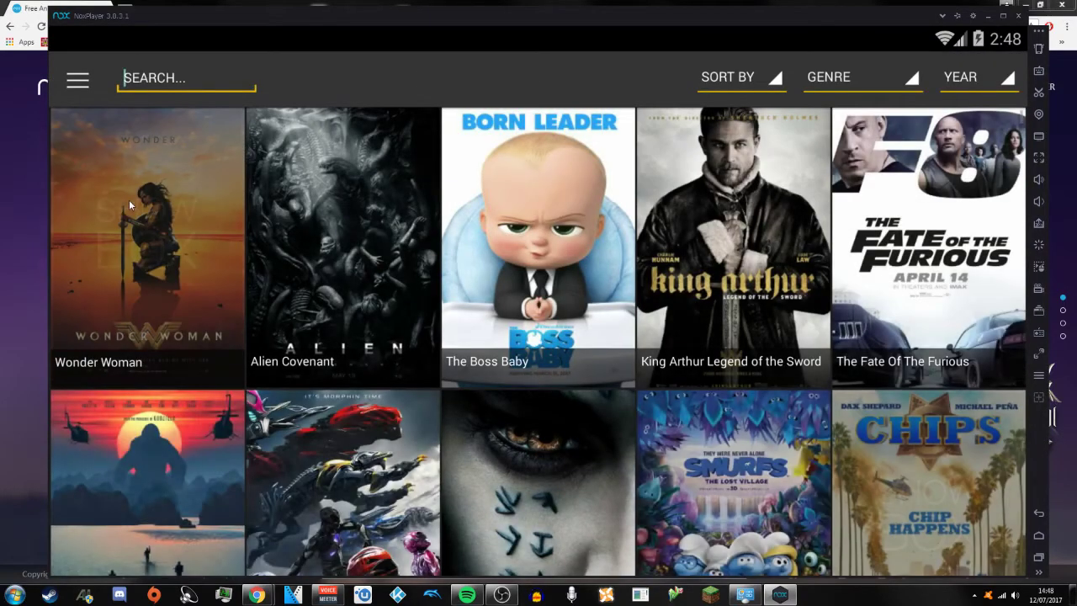
scroll(457, 351, "down", 1)
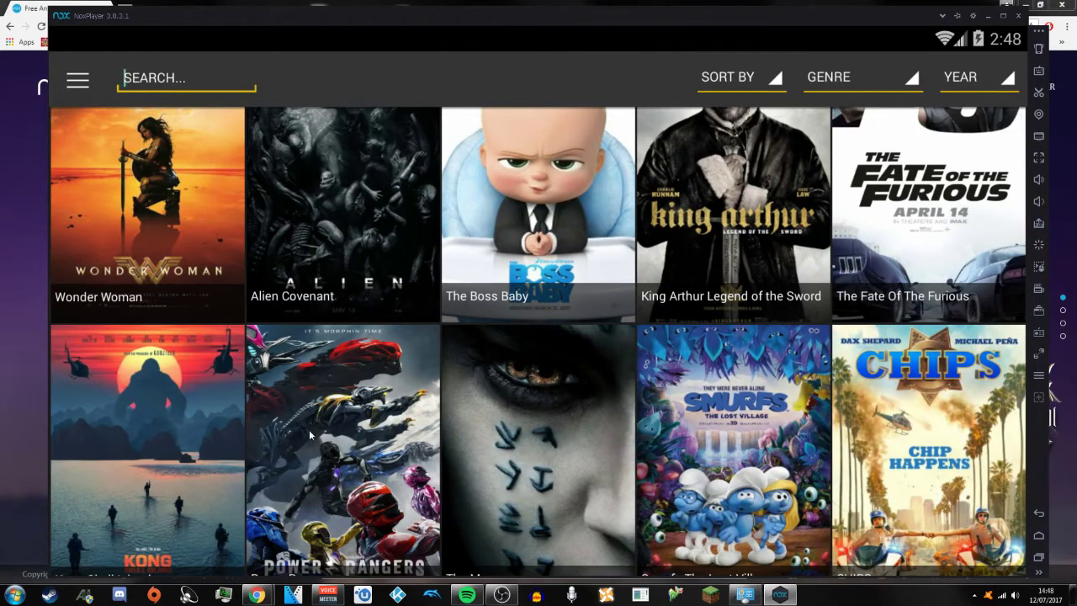
scroll(430, 437, "up", 1)
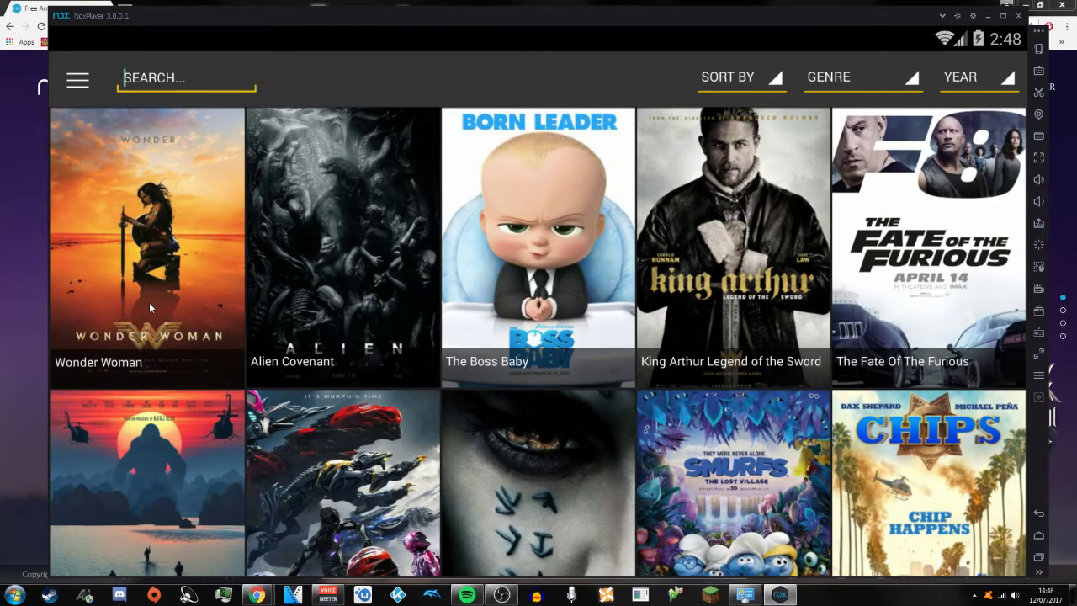
scroll(149, 308, "down", 3)
scroll(233, 409, "down", 3)
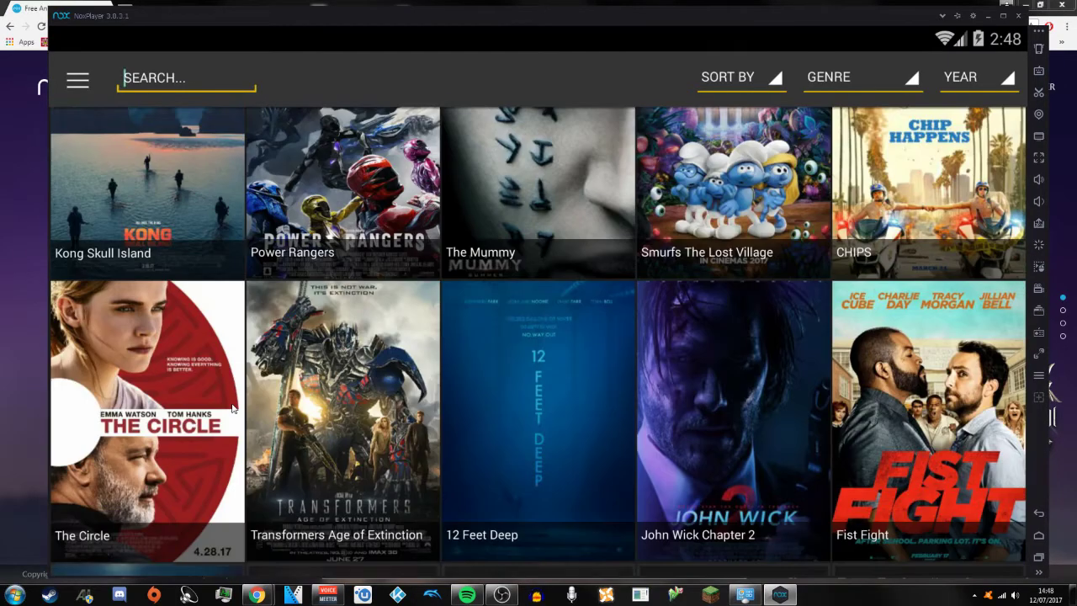
scroll(683, 227, "down", 3)
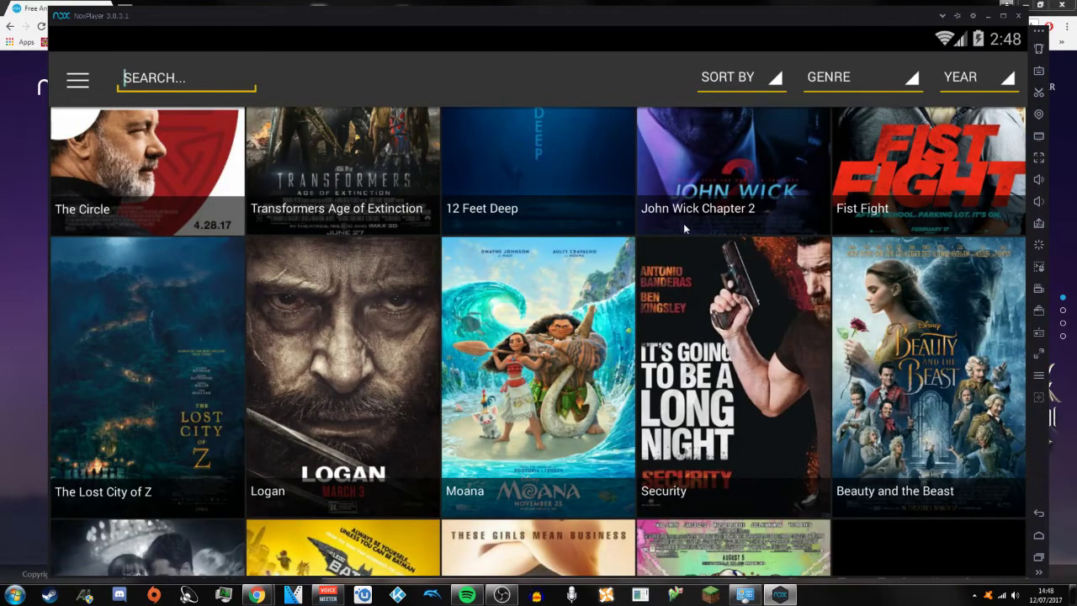
scroll(469, 350, "up", 6)
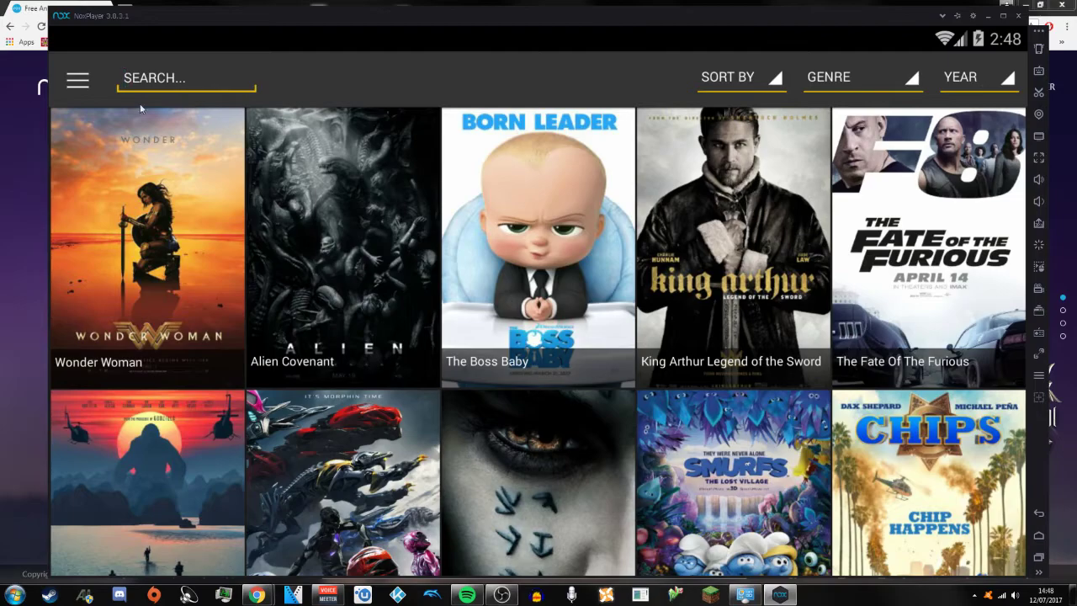
- Open the TV Shows section and search it for "arrow"
left_click(69, 81)
left_click(144, 246)
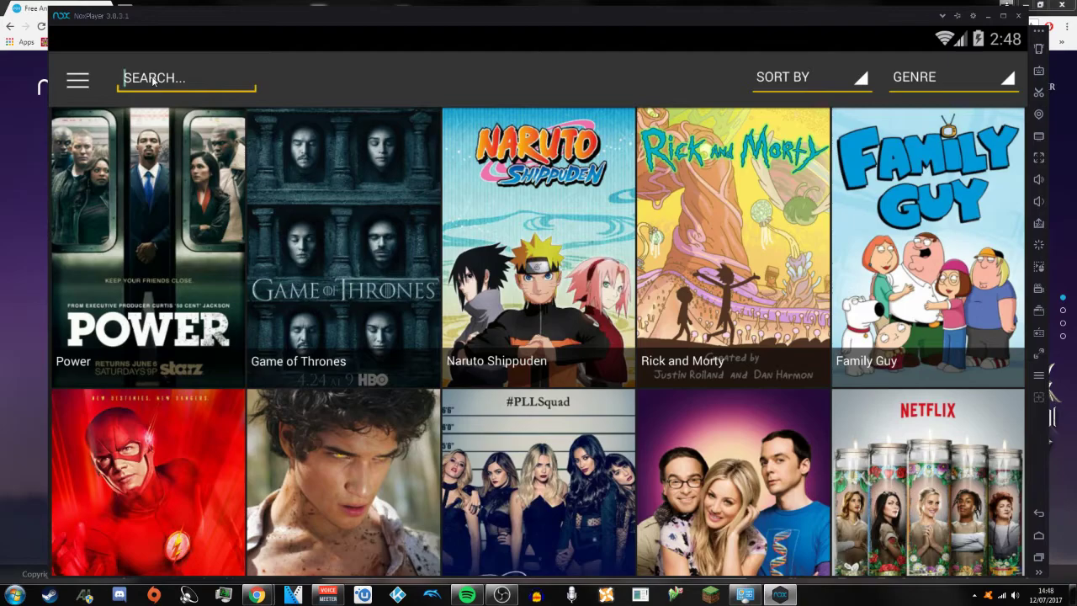
left_click(152, 80)
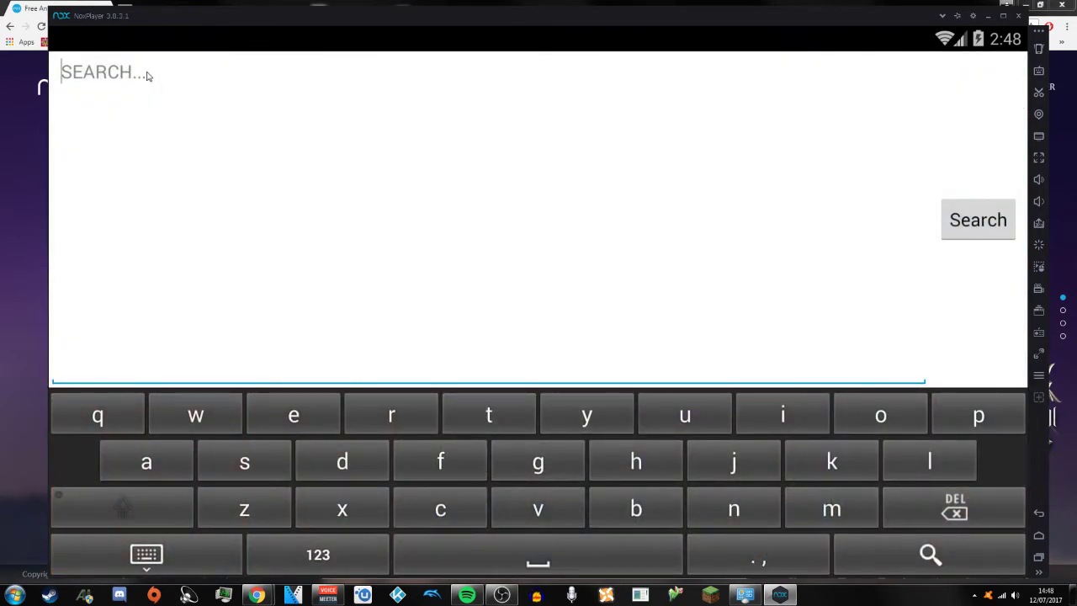
type("arrow")
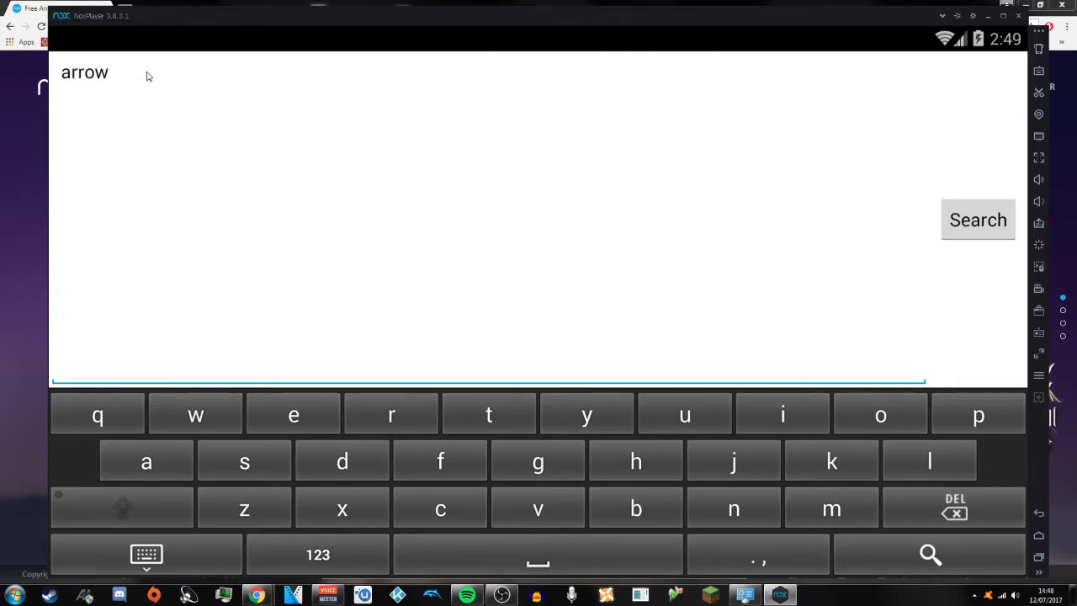
key("Return")
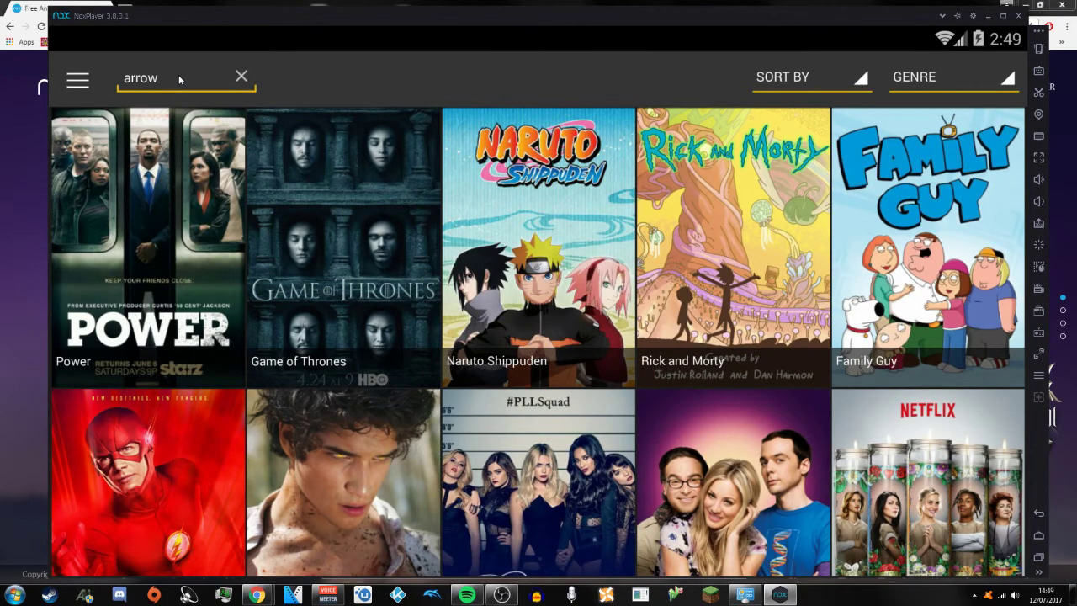
left_click(178, 74)
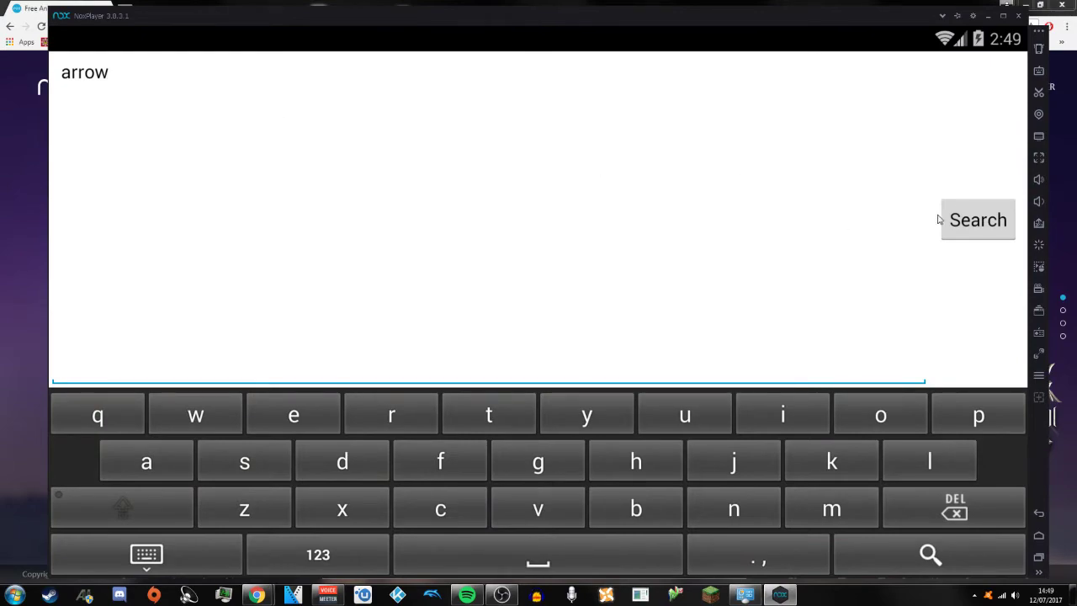
left_click(975, 219)
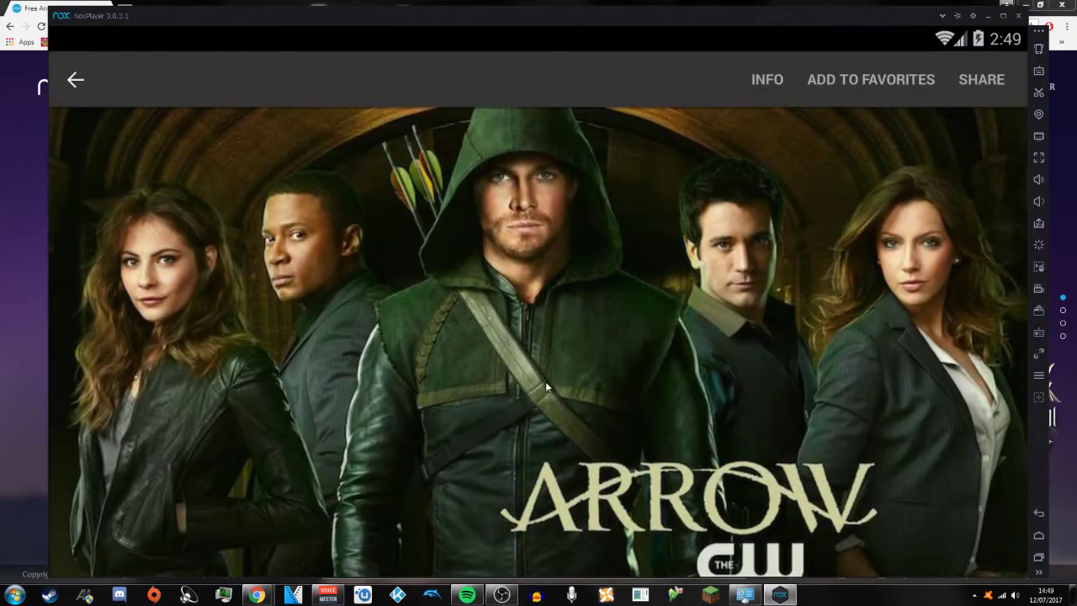
- Examine the Arrow show's episodes and season choices, keeping Season 1, and return to the search results
scroll(786, 291, "down", 5)
scroll(842, 293, "up", 4)
left_click(956, 293)
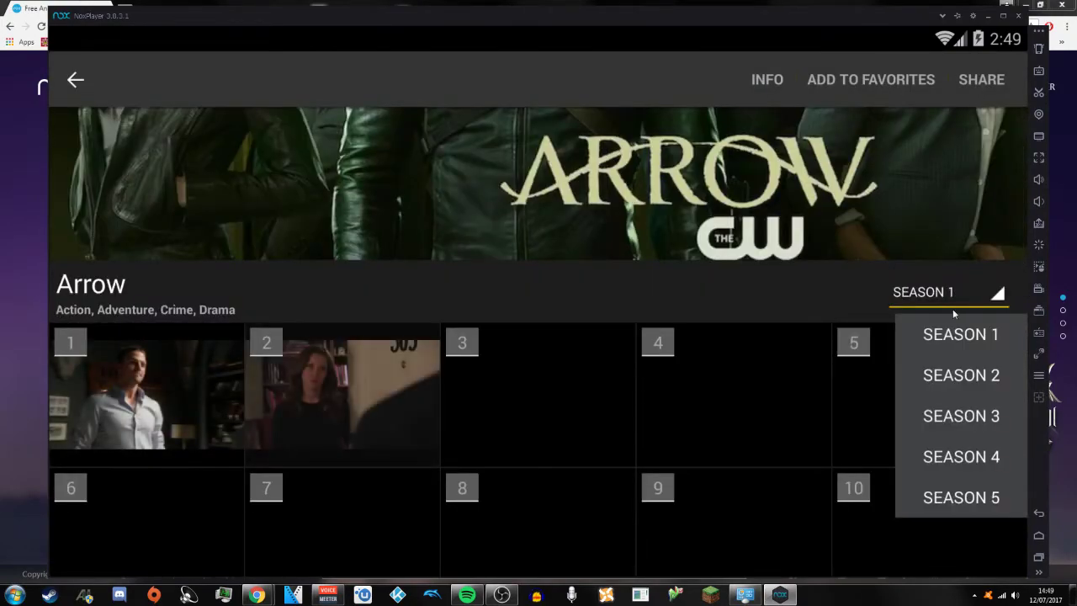
left_click(929, 301)
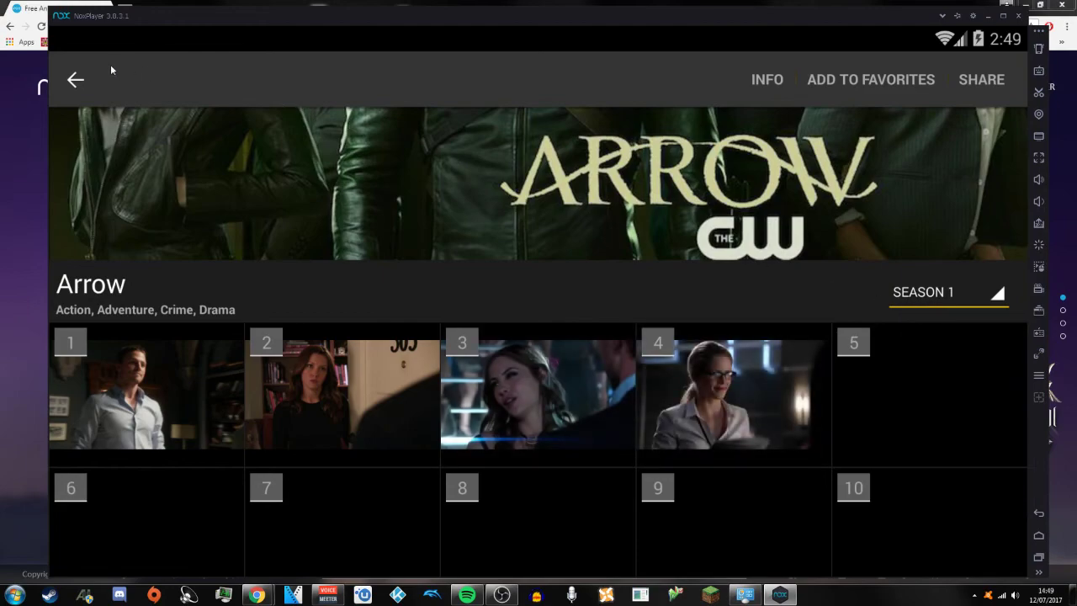
left_click(64, 79)
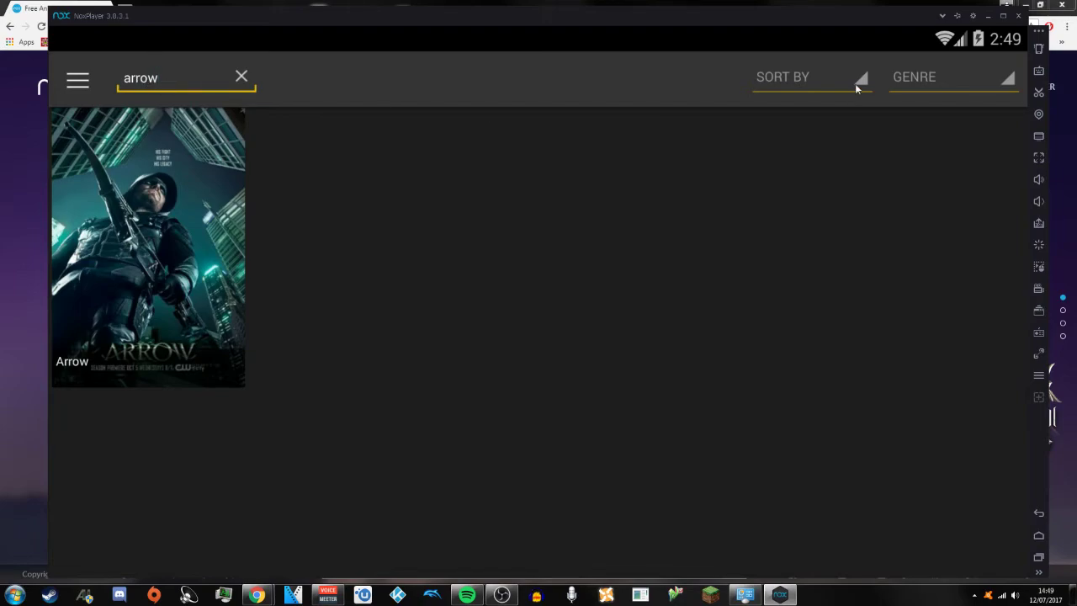
- Reload the full TV Shows list and check the available sorting and genre options without changing them
left_click(64, 85)
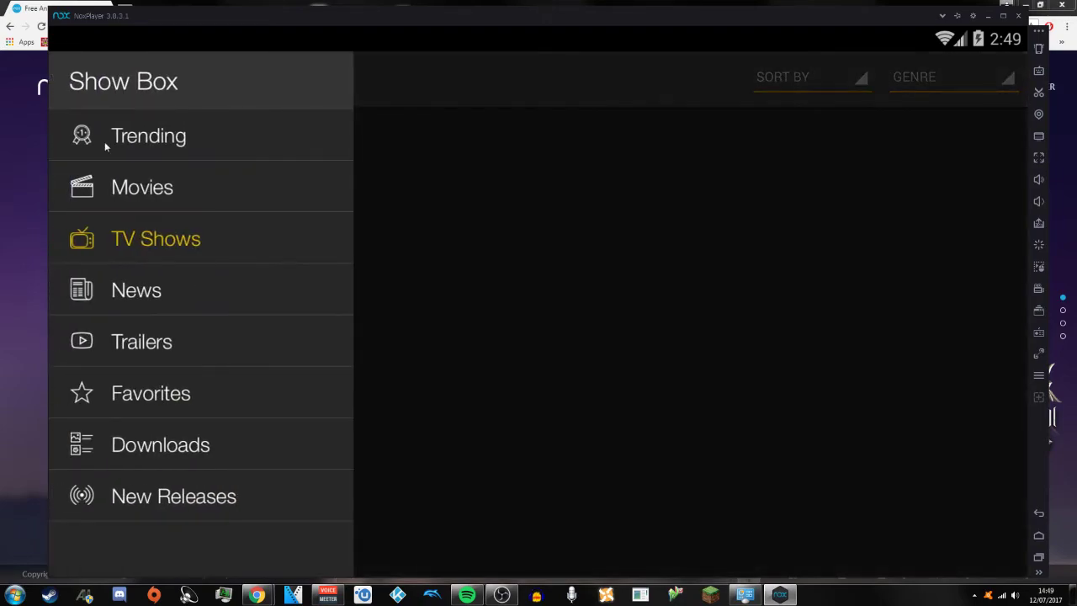
left_click(149, 240)
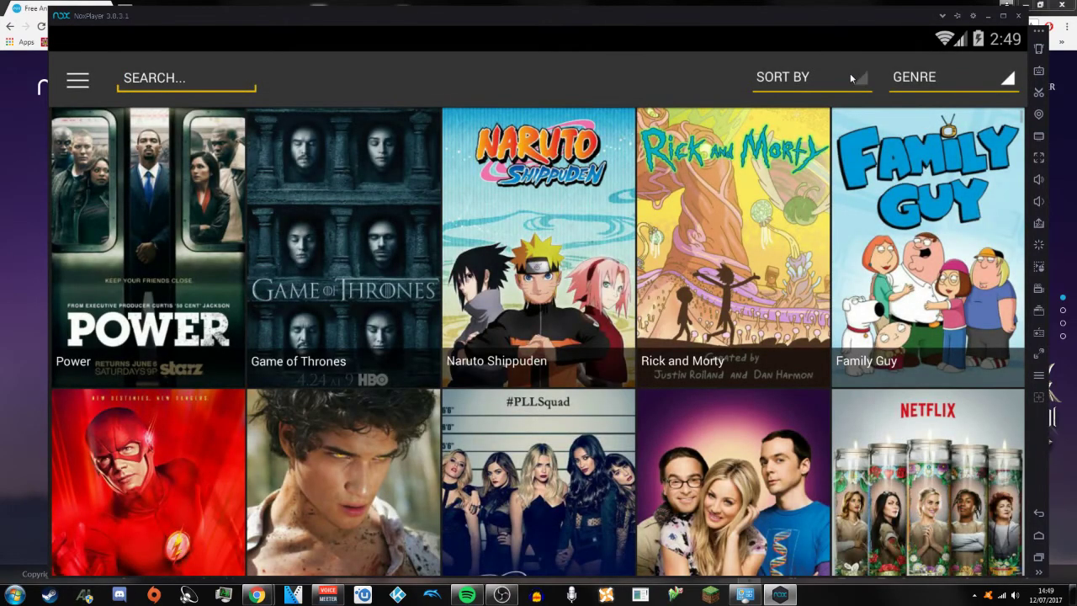
left_click(824, 81)
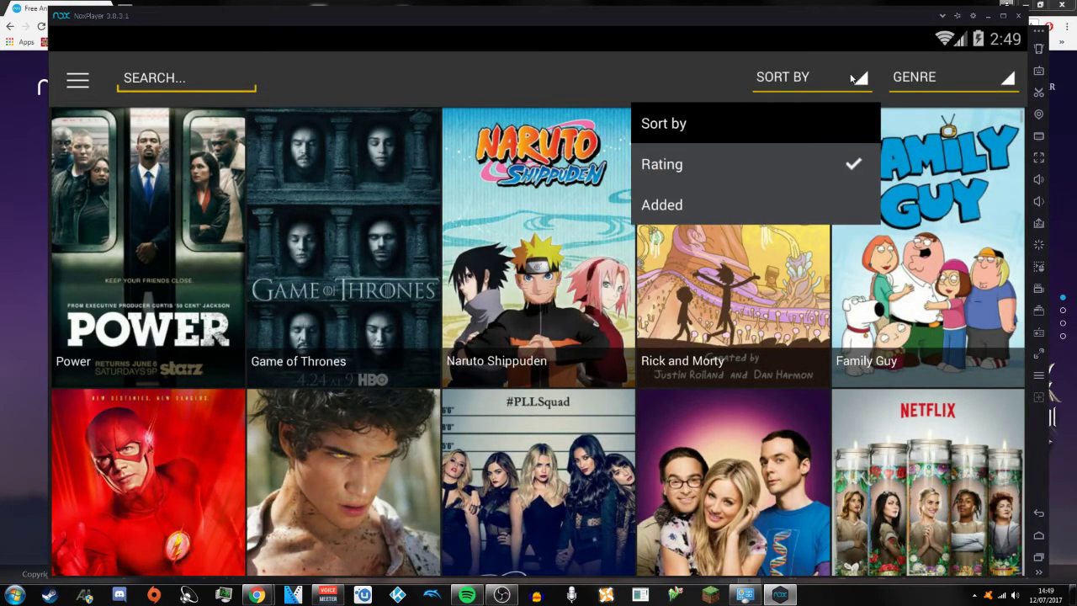
left_click(952, 71)
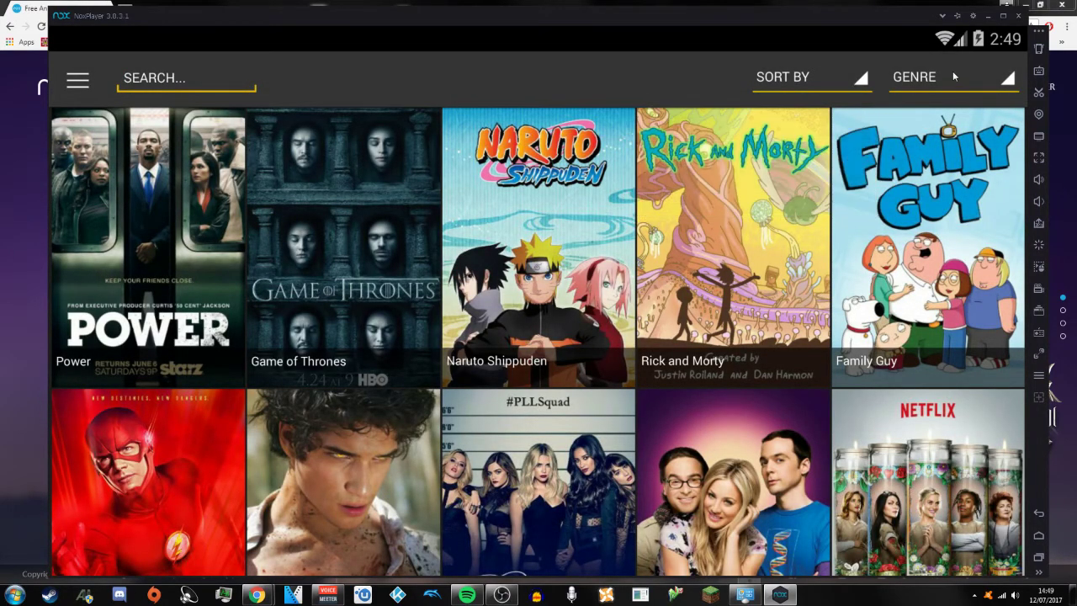
left_click(1004, 85)
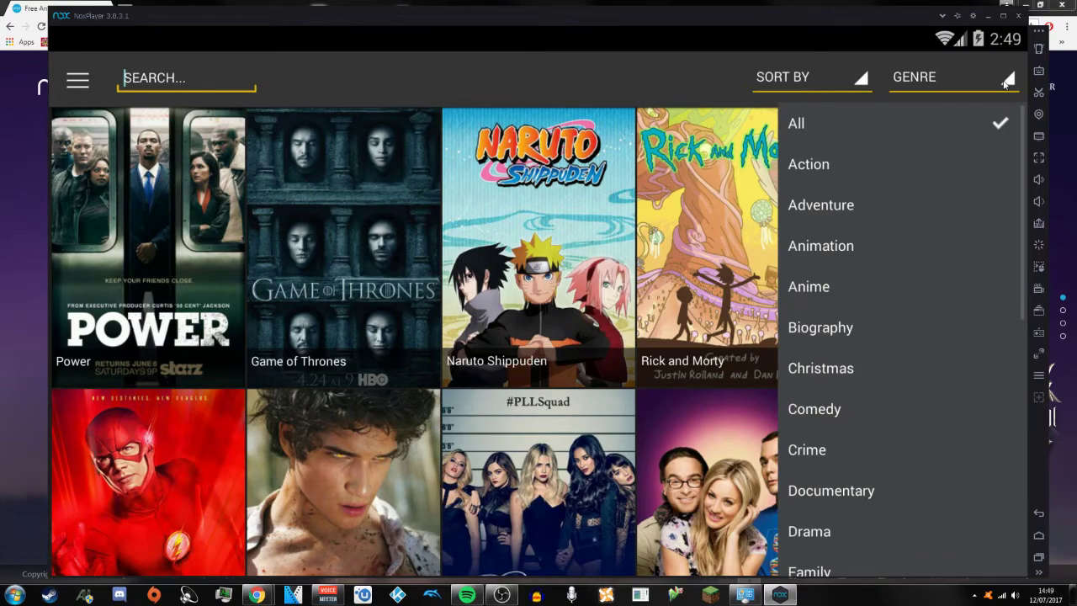
scroll(1001, 409, "down", 5)
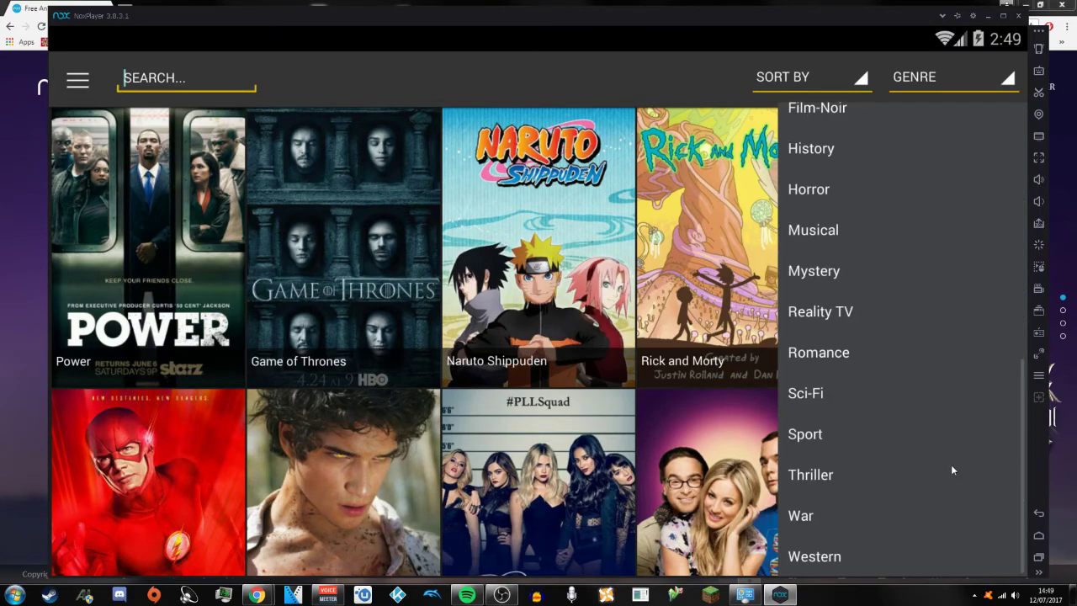
scroll(934, 446, "up", 6)
left_click(1009, 78)
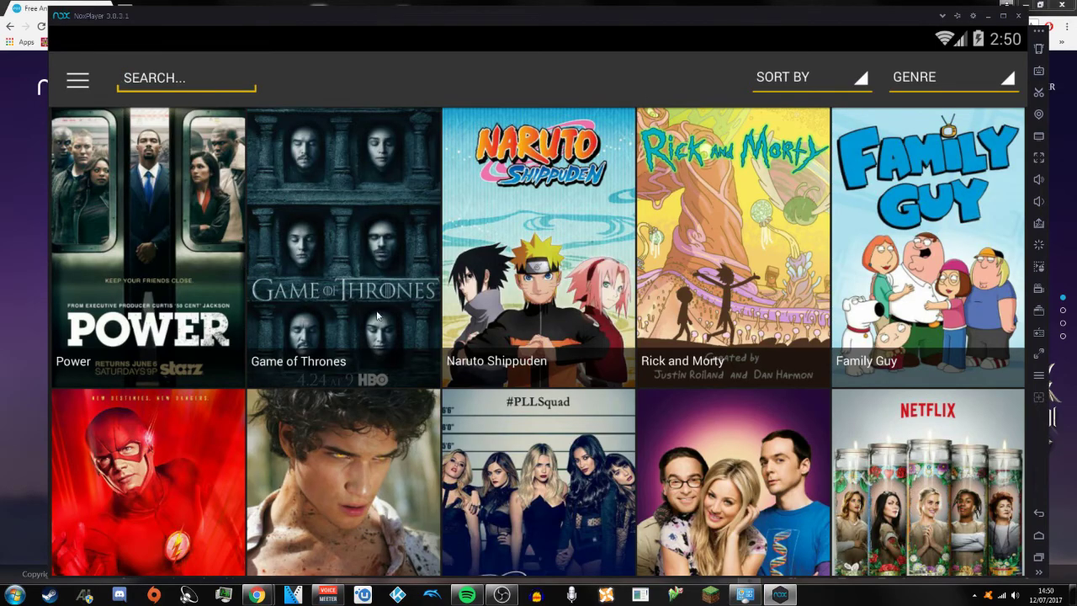
- Look through the TV show catalogue and return to the start of the list
scroll(677, 387, "down", 3)
scroll(661, 374, "down", 12)
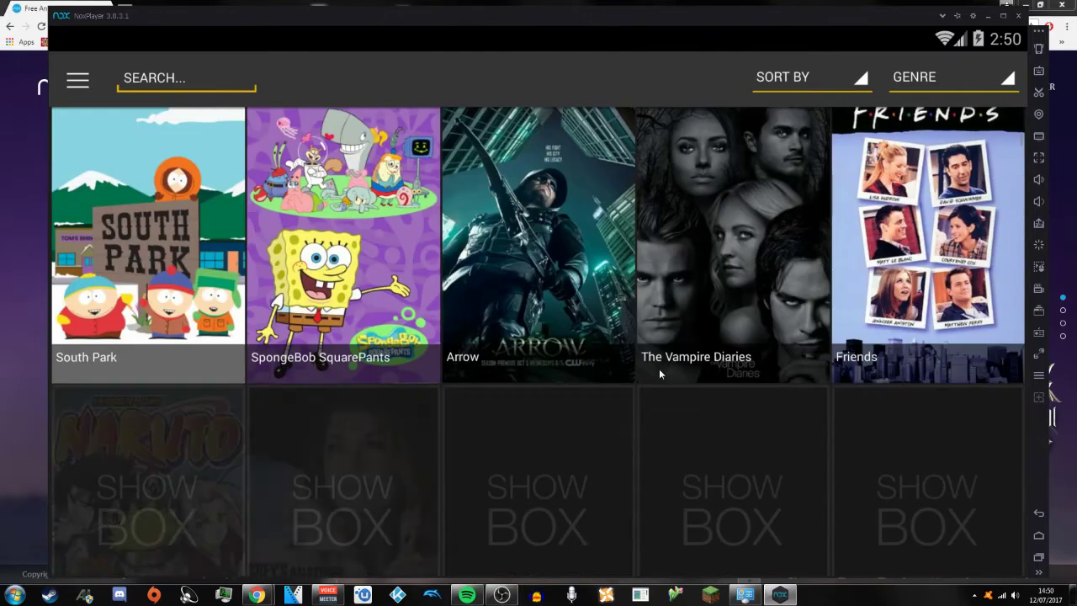
scroll(660, 374, "up", 13)
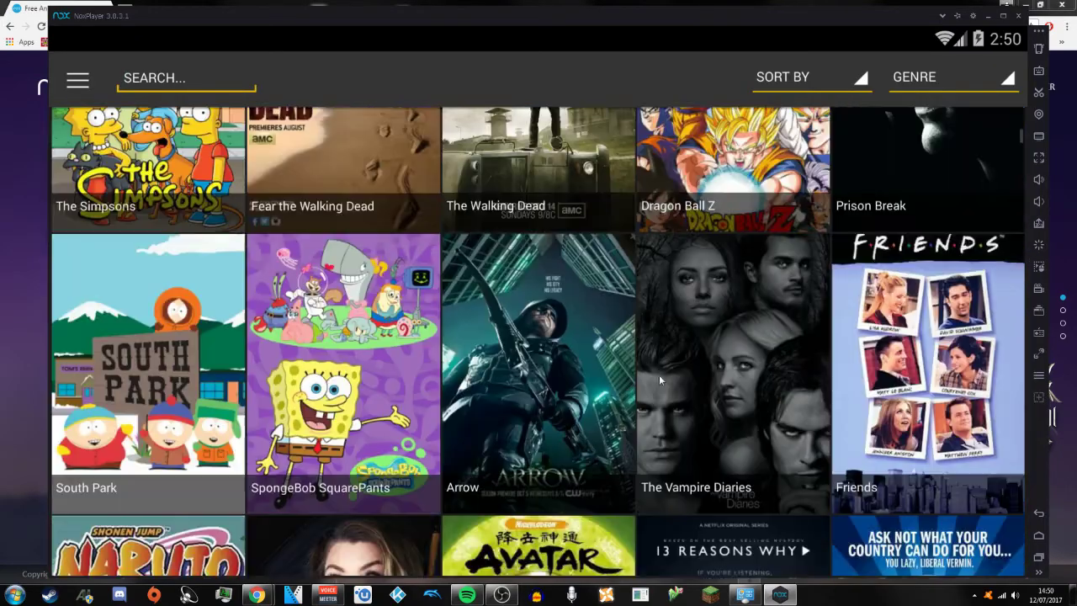
scroll(658, 380, "up", 2)
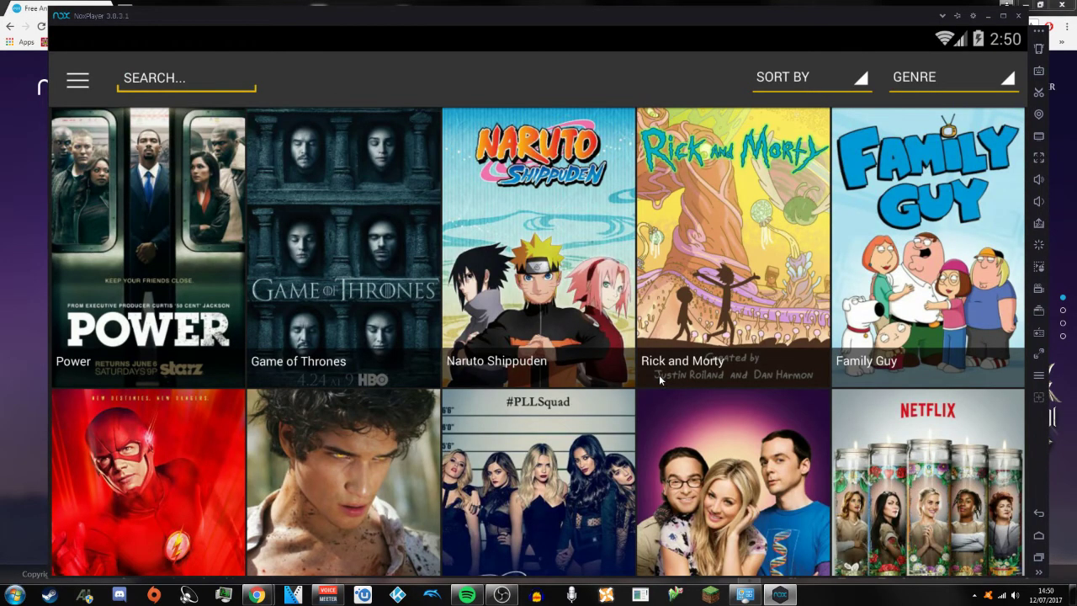